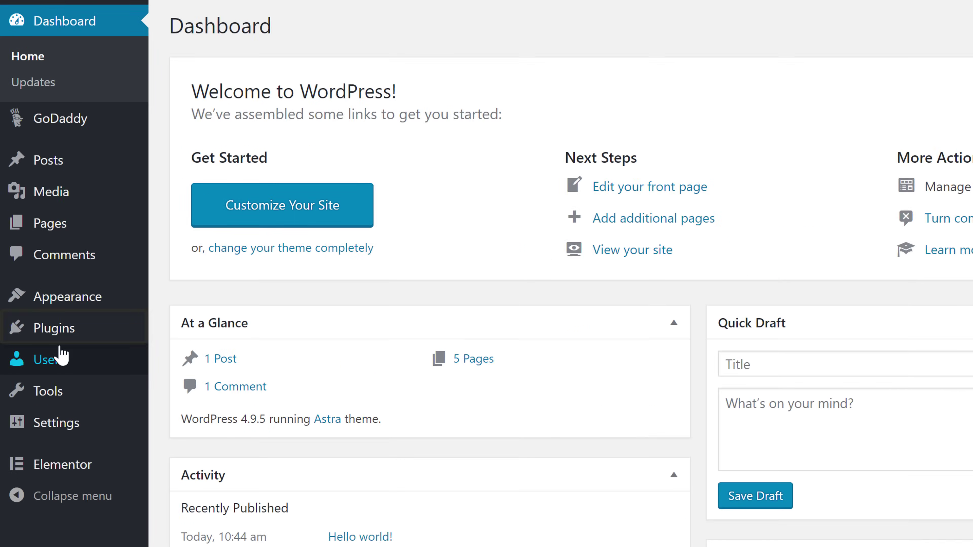
Search the plugin directory for 'ninja', then install and activate the Ninja Forms plugin
{"action": "mouse_move", "coordinate": [55, 338]}
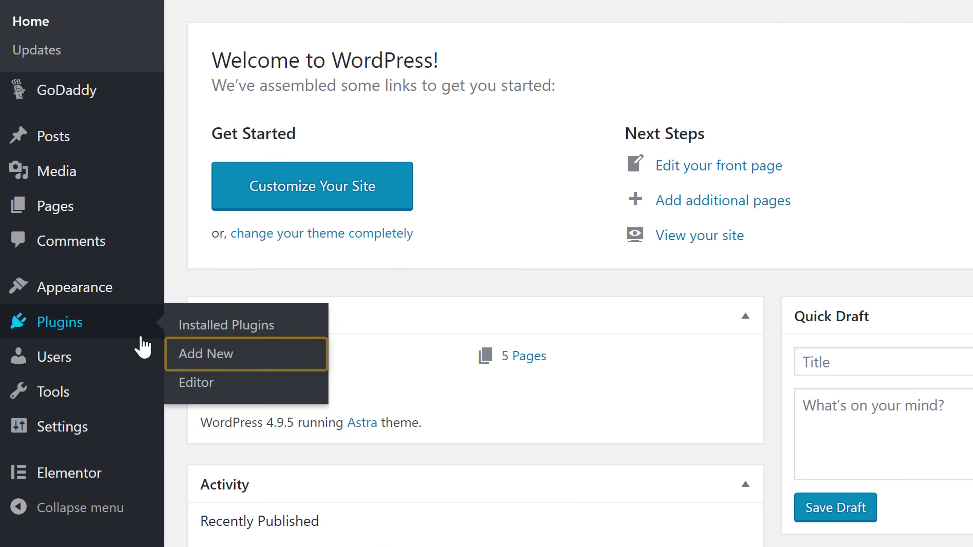
{"action": "left_click", "coordinate": [202, 362]}
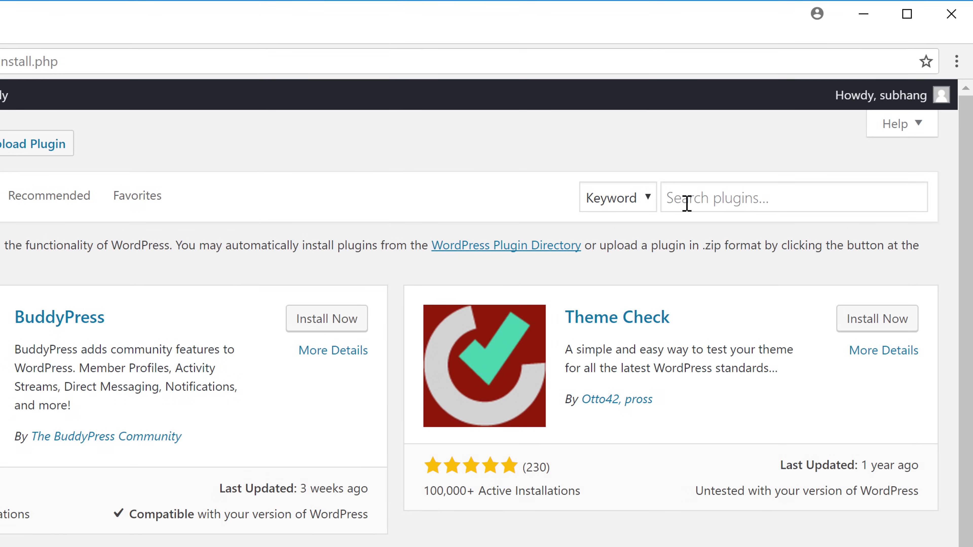
{"action": "left_click", "coordinate": [757, 149]}
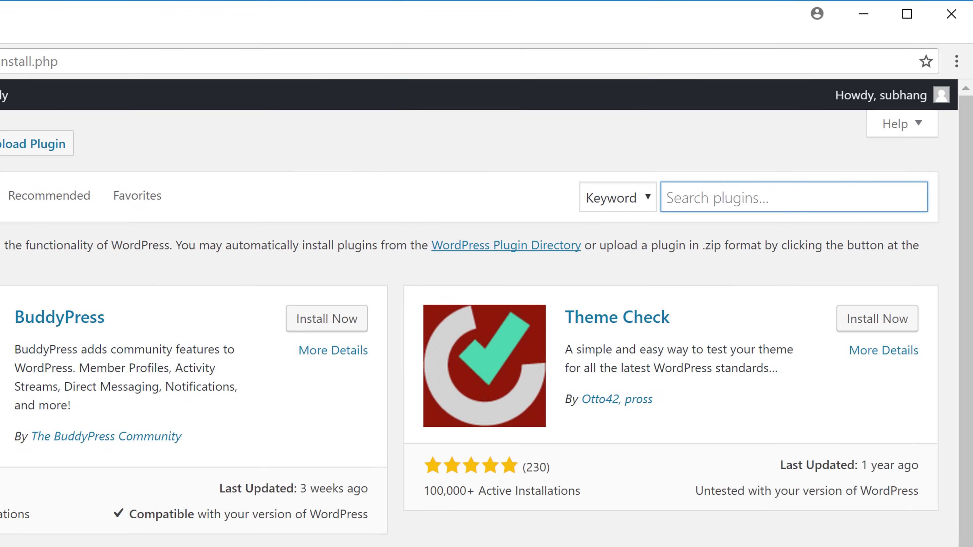
{"action": "type", "text": "ninja forms"}
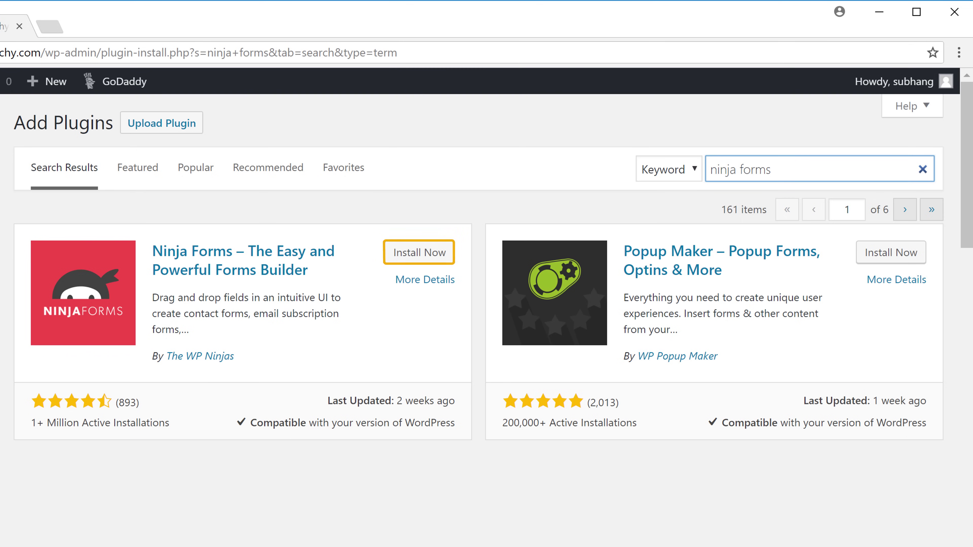
{"action": "left_click", "coordinate": [407, 262]}
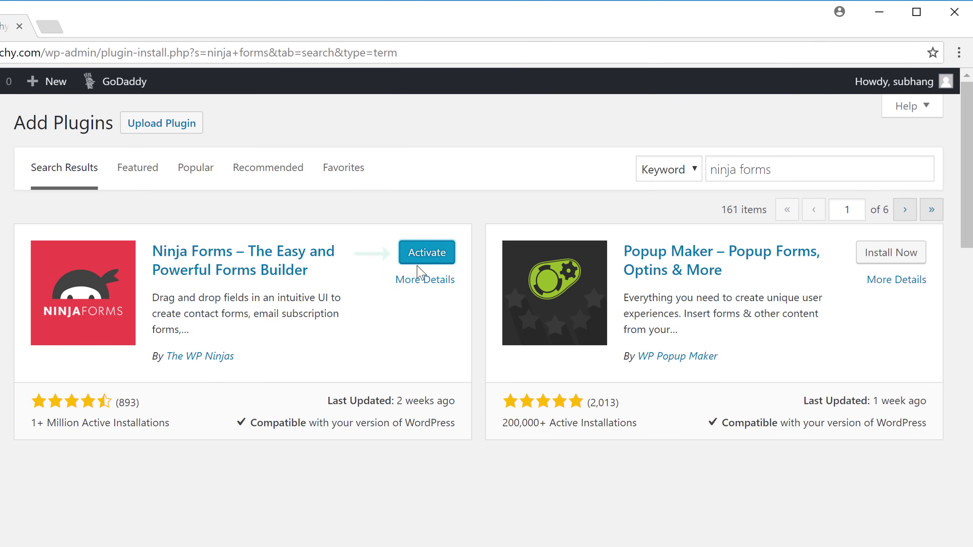
{"action": "left_click", "coordinate": [419, 264]}
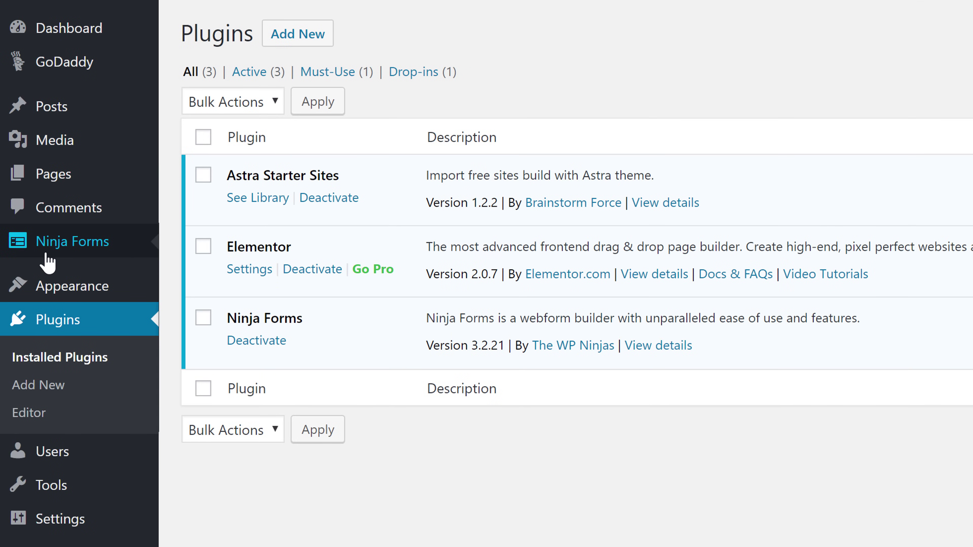
Delete the existing Contact Me form in Ninja Forms and start adding a new form
{"action": "left_click", "coordinate": [46, 255]}
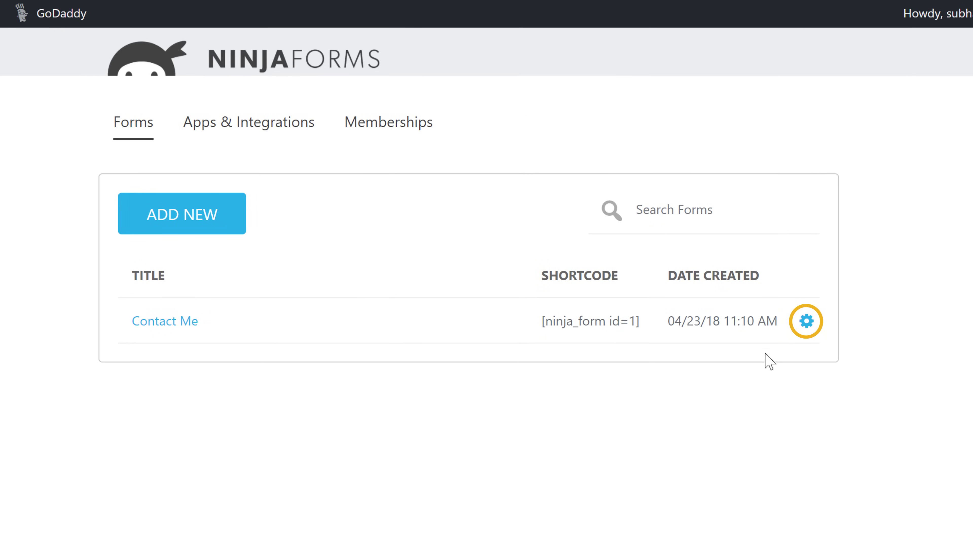
{"action": "left_click", "coordinate": [807, 324]}
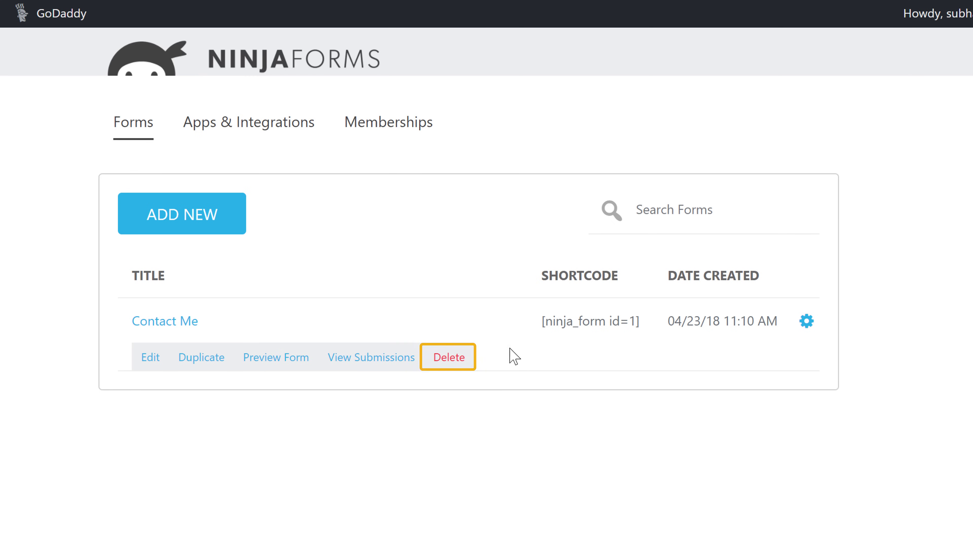
{"action": "left_click", "coordinate": [443, 359]}
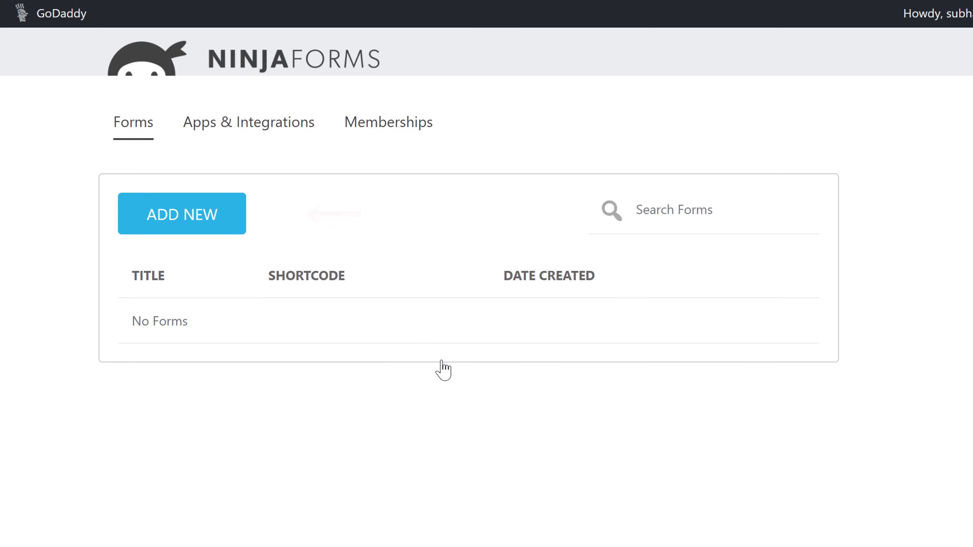
{"action": "left_click", "coordinate": [161, 226]}
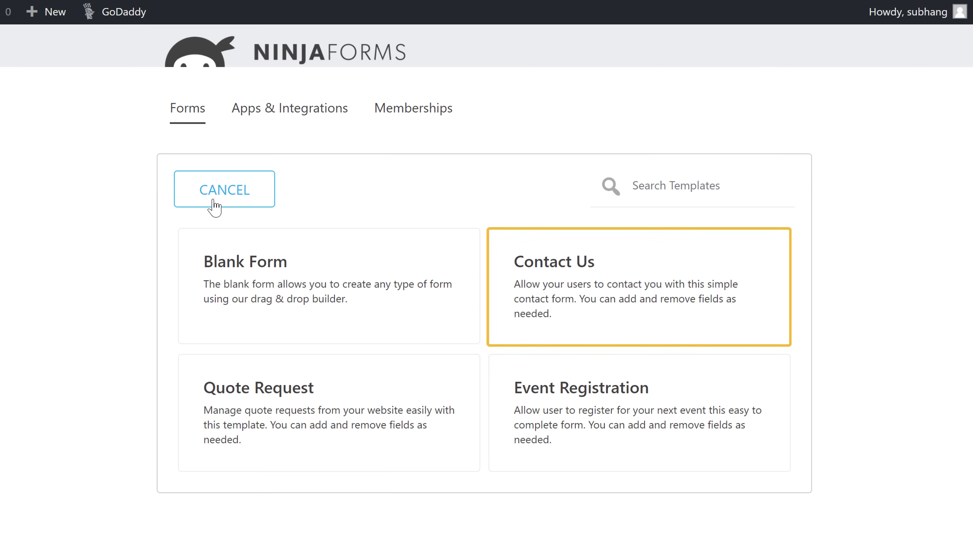
Build a new form from the Contact Us template and close the builder back to the forms list
{"action": "left_click", "coordinate": [539, 282]}
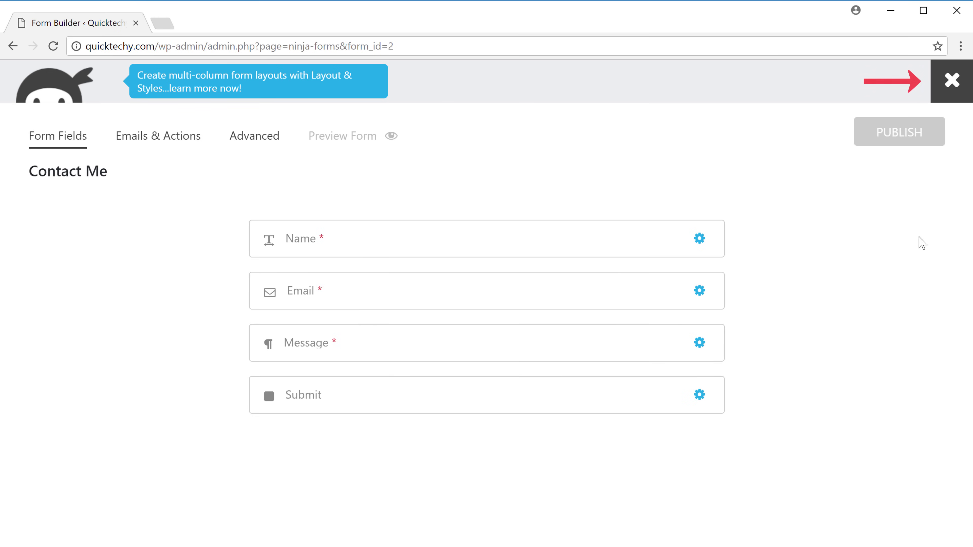
{"action": "left_click", "coordinate": [952, 80]}
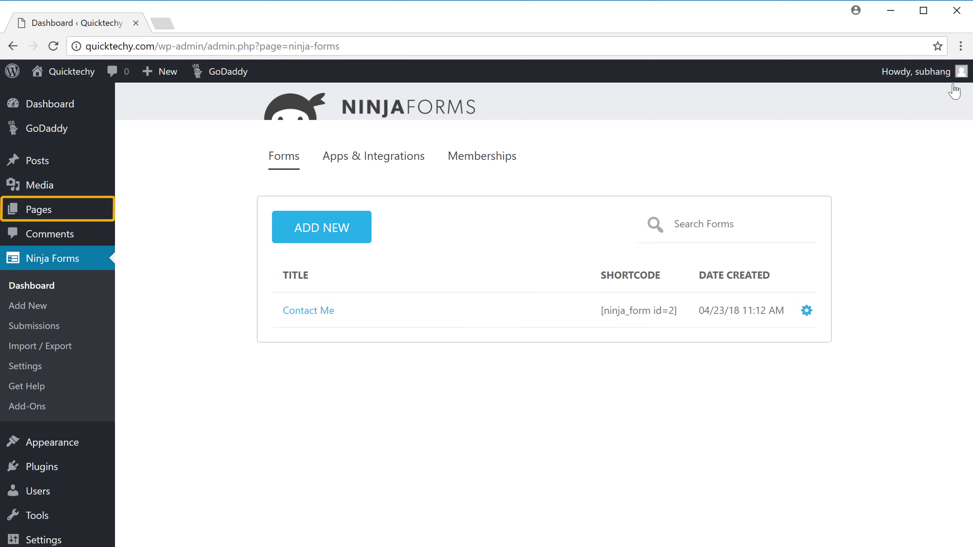
Create and publish a Contact Us page embedding the Contact Me - ID: 2 form, then view it live
{"action": "mouse_move", "coordinate": [35, 241]}
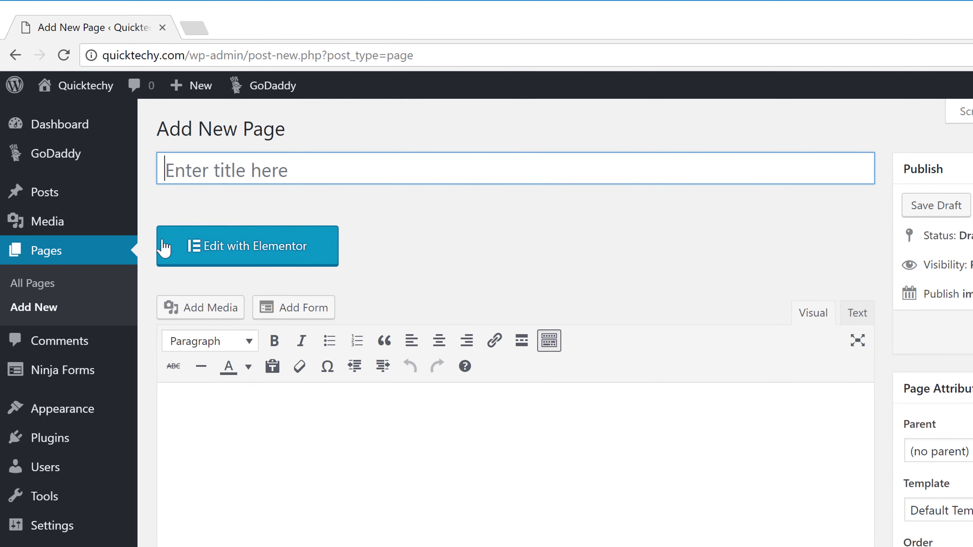
{"action": "left_click", "coordinate": [172, 162]}
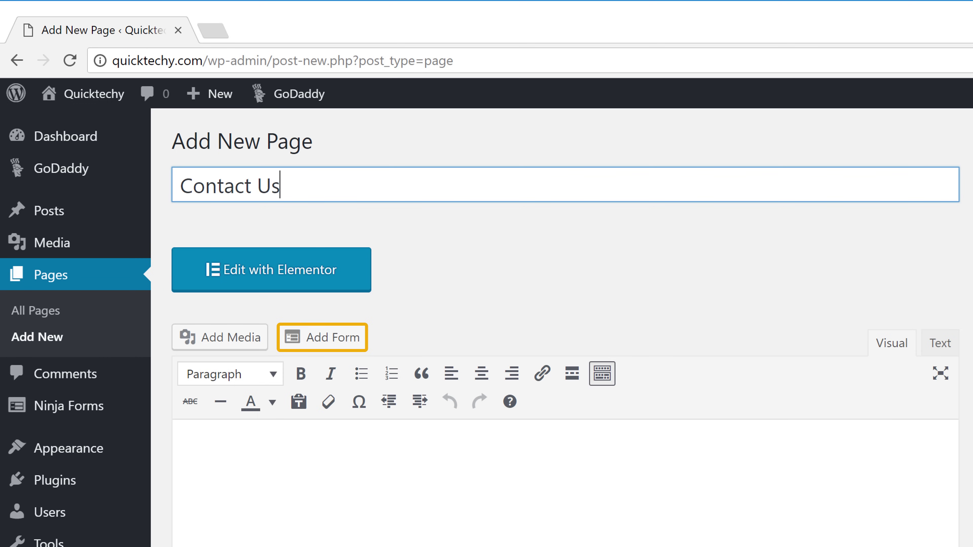
{"action": "left_click", "coordinate": [315, 347]}
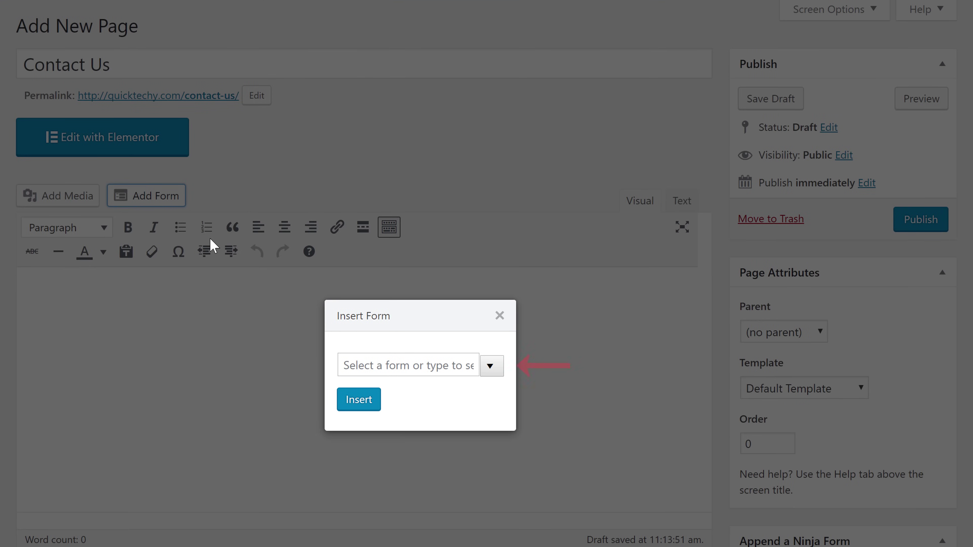
{"action": "left_click", "coordinate": [490, 369]}
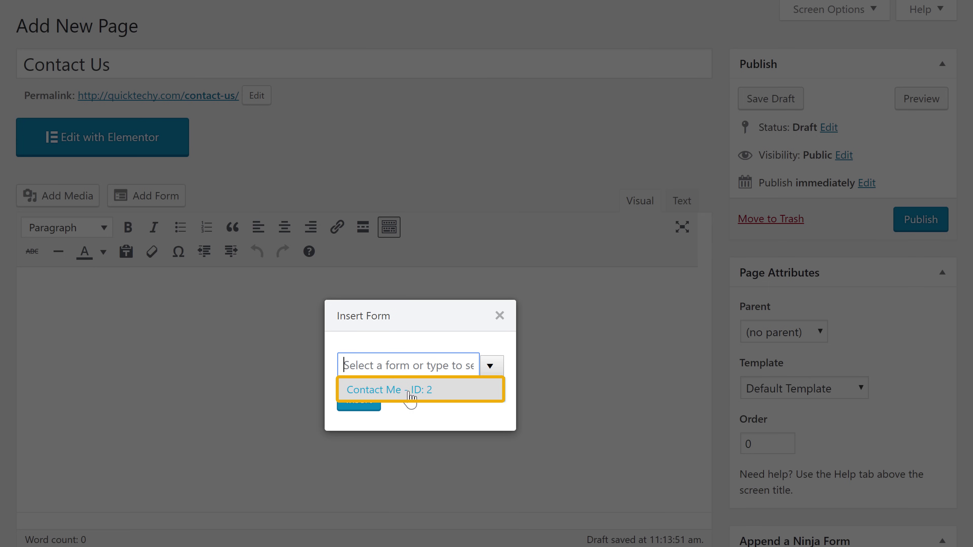
{"action": "left_click", "coordinate": [394, 394]}
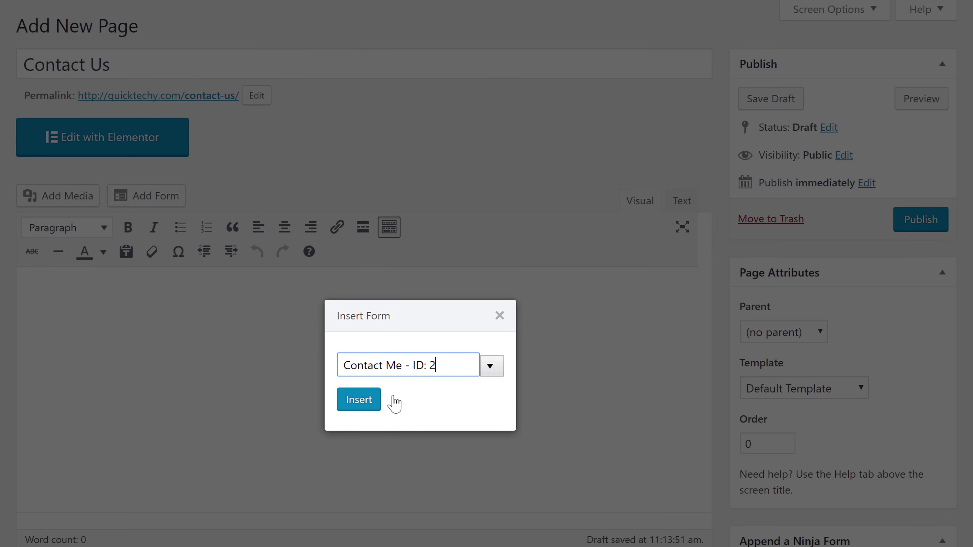
{"action": "left_click", "coordinate": [359, 400]}
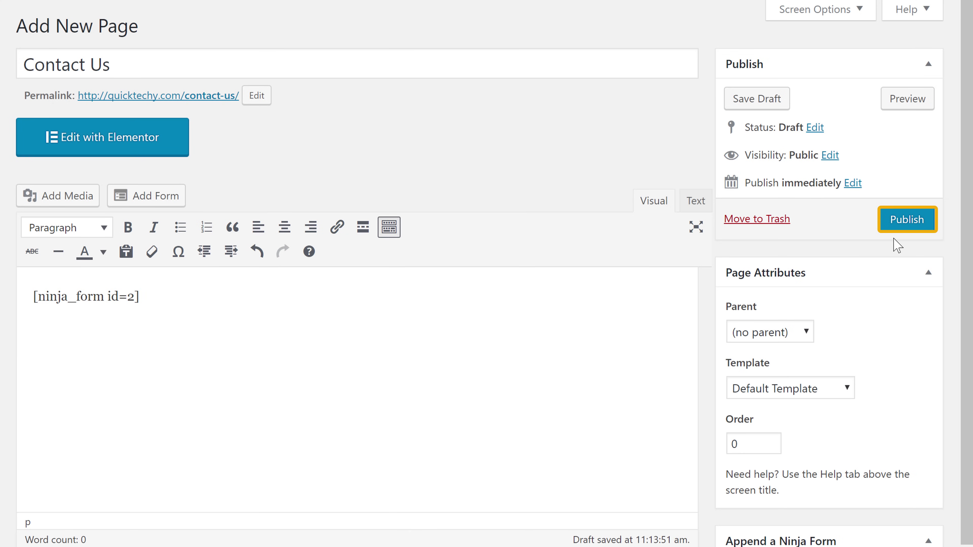
{"action": "left_click", "coordinate": [902, 229]}
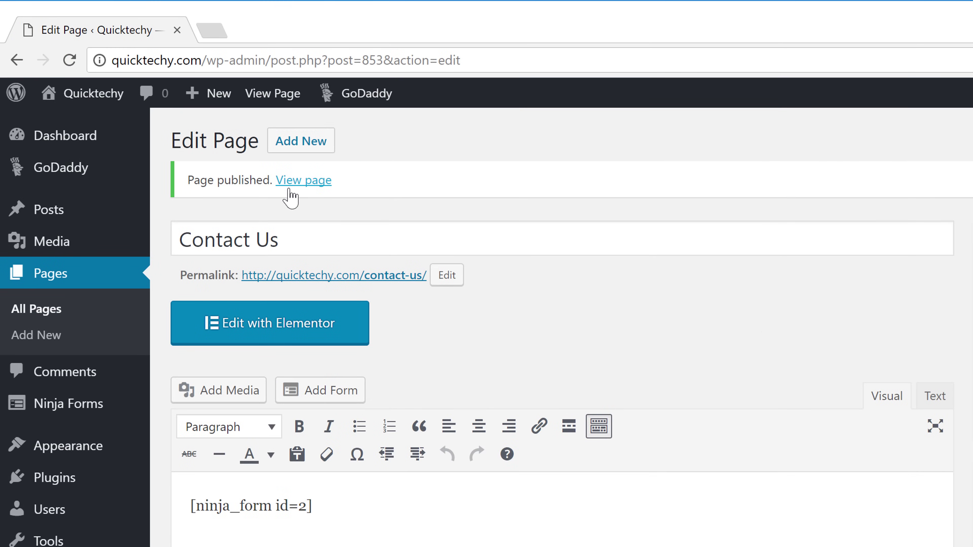
{"action": "left_click", "coordinate": [290, 187]}
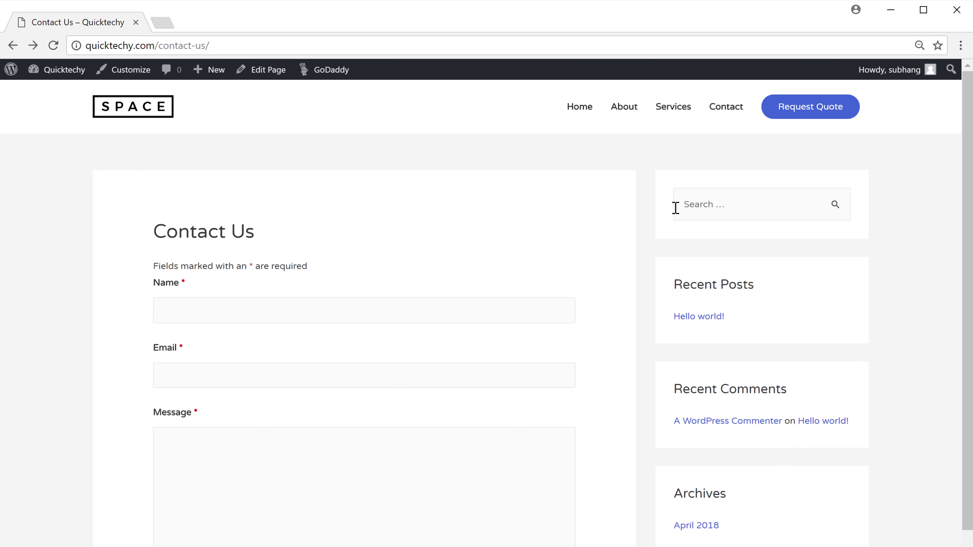
Go to the site's homepage and scroll down through its Stunning Business Website content
{"action": "left_click", "coordinate": [578, 119]}
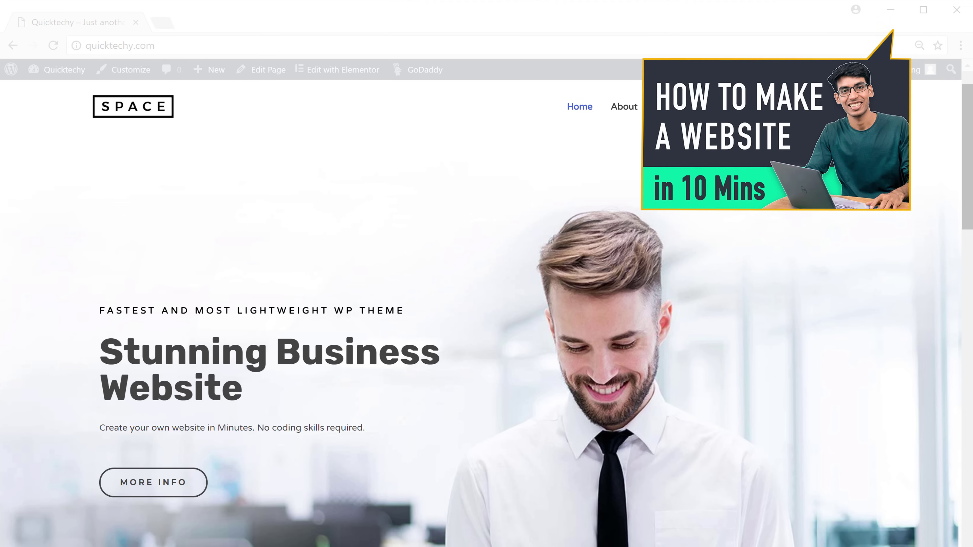
{"action": "scroll", "coordinate": [483, 307], "scroll_direction": "down", "scroll_amount": 20}
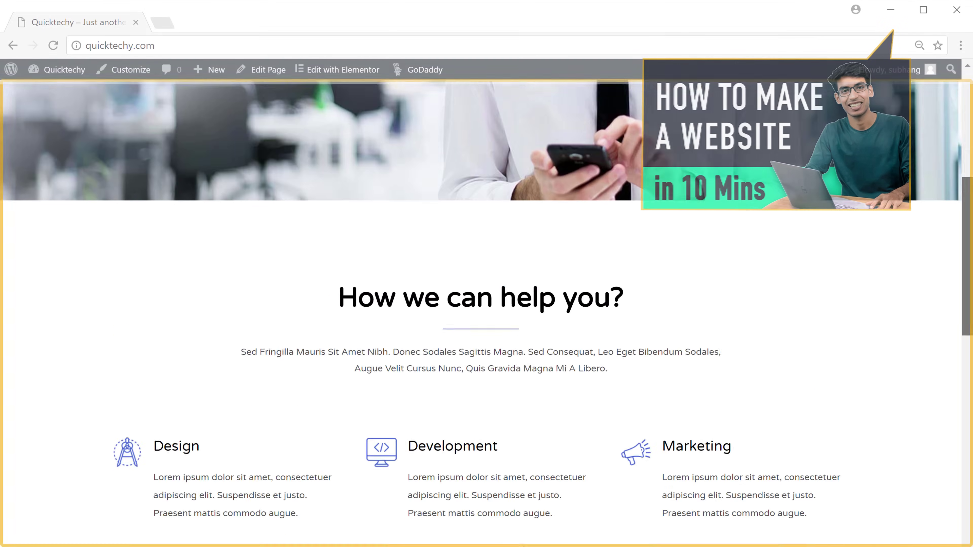
{"action": "scroll", "coordinate": [482, 306], "scroll_direction": "down", "scroll_amount": 10}
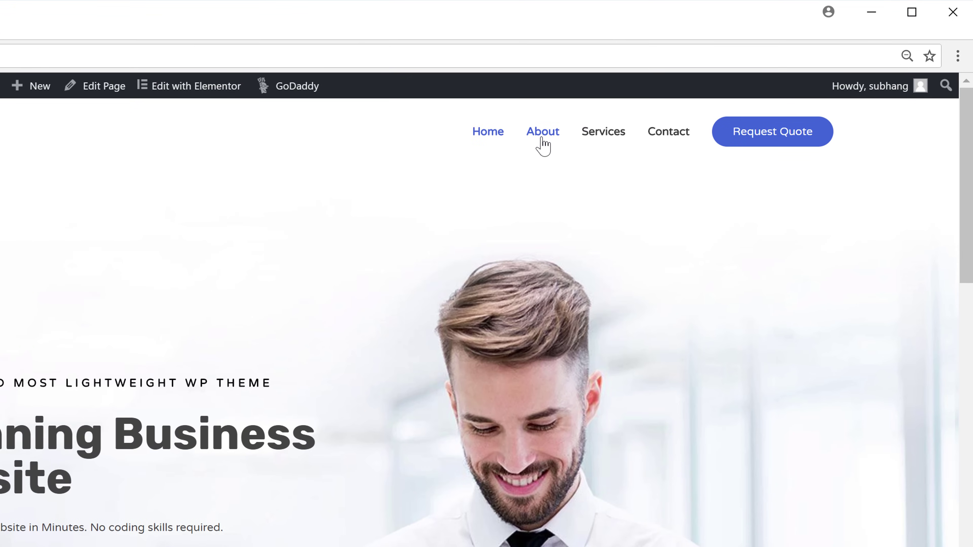
Open the About page in Elementor and search the widget panel for 'fo'
{"action": "left_click", "coordinate": [543, 139]}
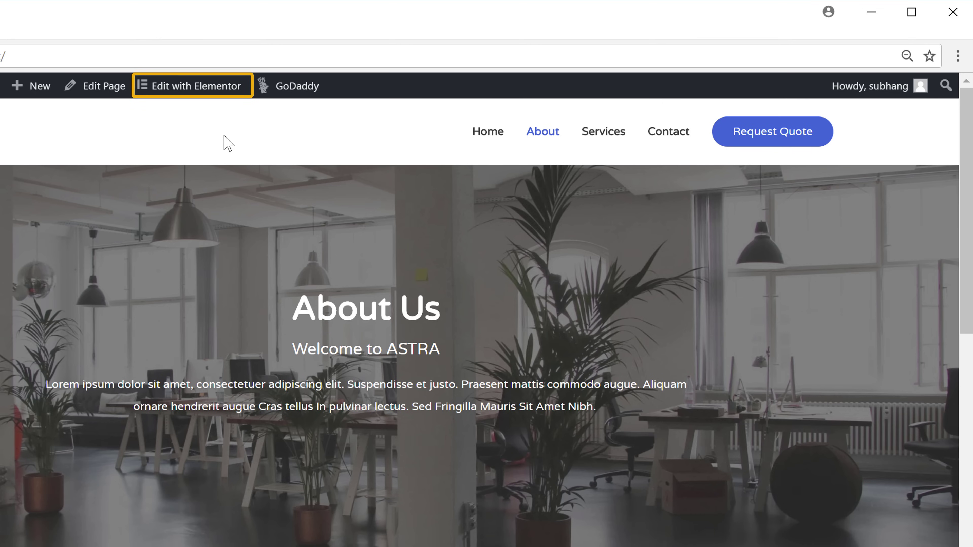
{"action": "left_click", "coordinate": [162, 96]}
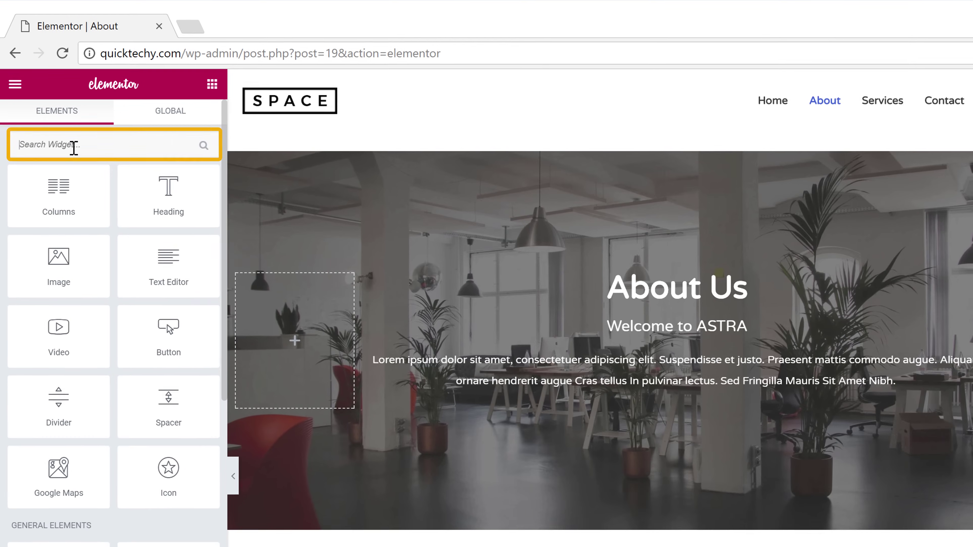
{"action": "type", "text": "form"}
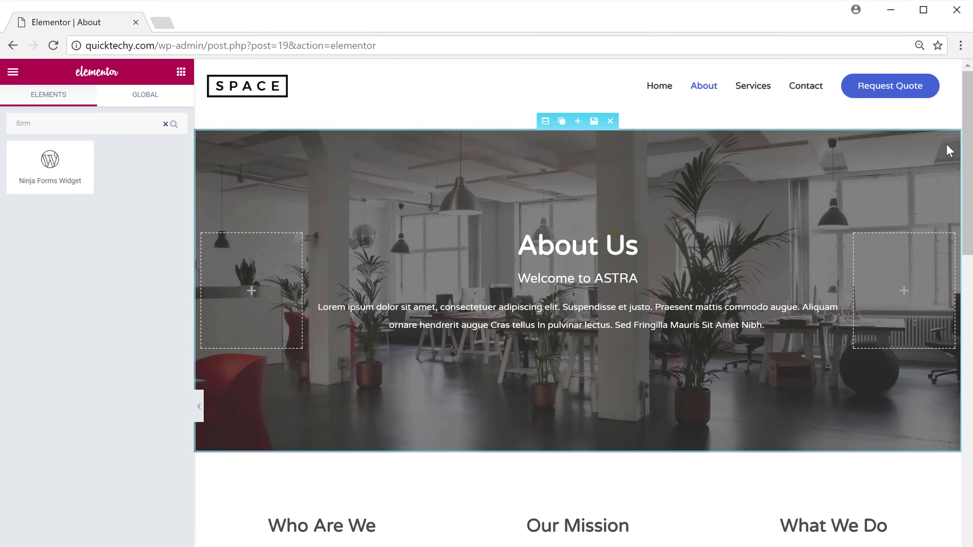
Add a new section below Our history and drop the Ninja Forms widget into it
{"action": "left_click_drag", "start_coordinate": [968, 138], "coordinate": [969, 293]}
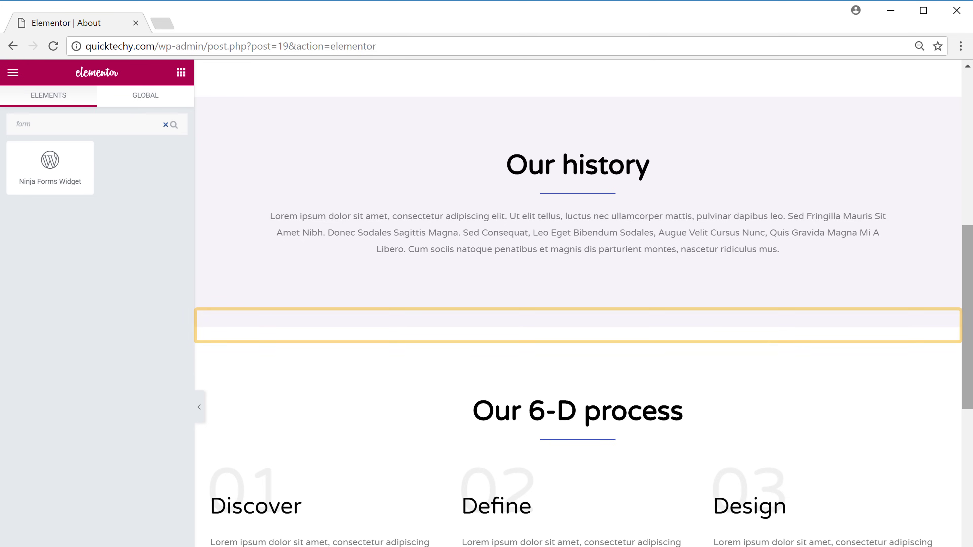
{"action": "mouse_move", "coordinate": [525, 344]}
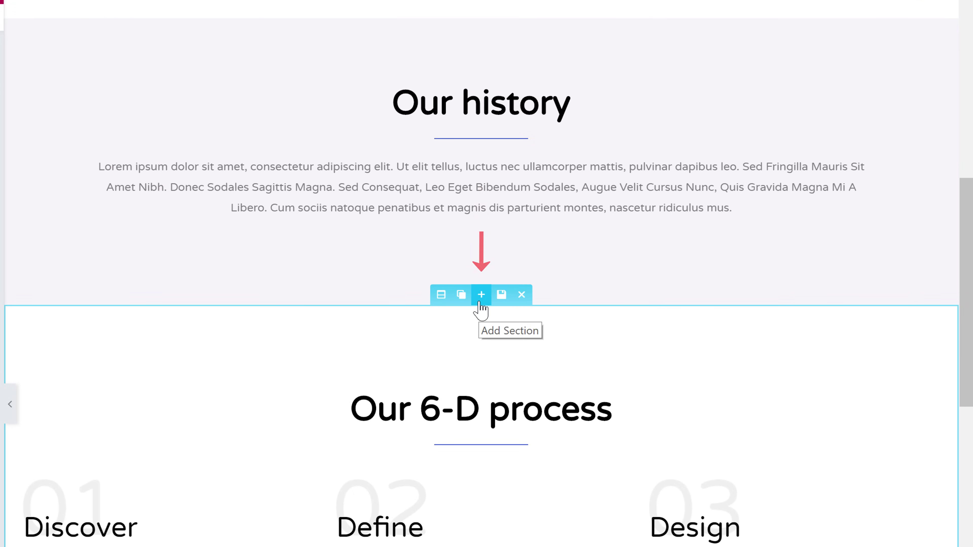
{"action": "left_click", "coordinate": [480, 303]}
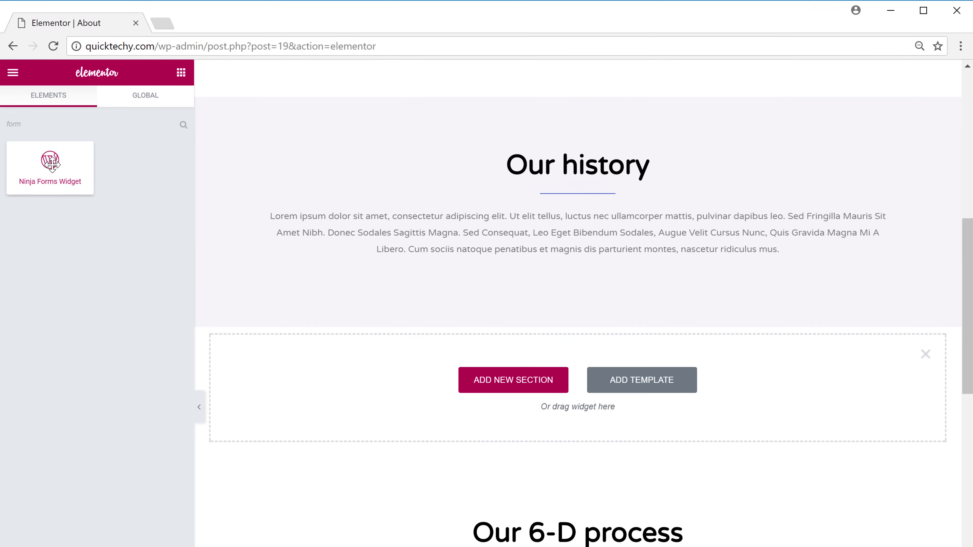
{"action": "left_click_drag", "start_coordinate": [50, 161], "coordinate": [513, 374]}
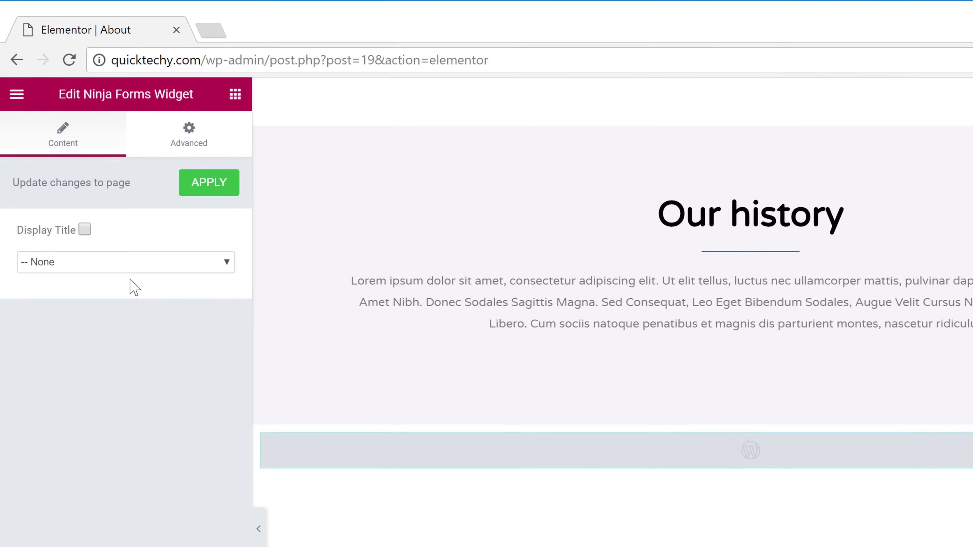
Set the Ninja Forms widget to the Contact Us form, apply it, and open its section's settings
{"action": "left_click", "coordinate": [90, 209]}
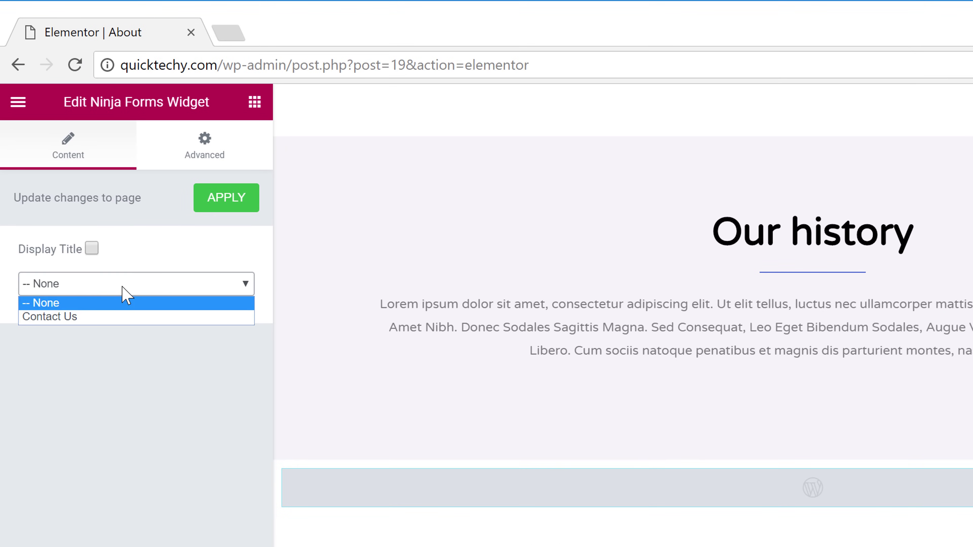
{"action": "left_click", "coordinate": [58, 317]}
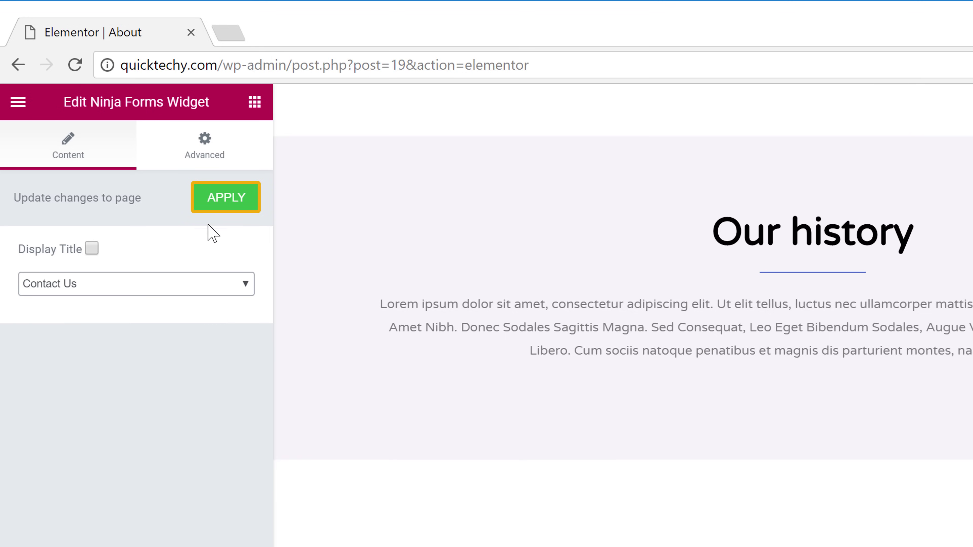
{"action": "left_click", "coordinate": [222, 207]}
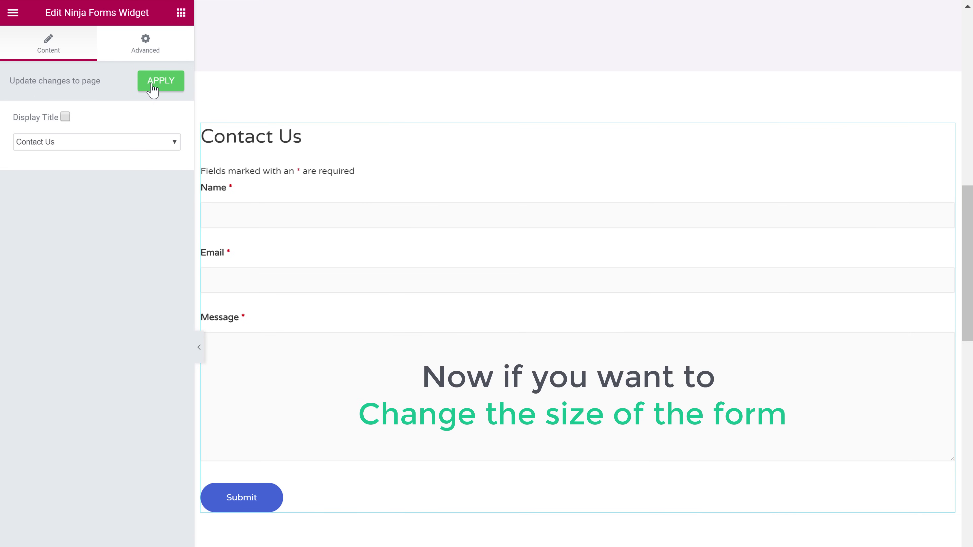
{"action": "mouse_move", "coordinate": [463, 115]}
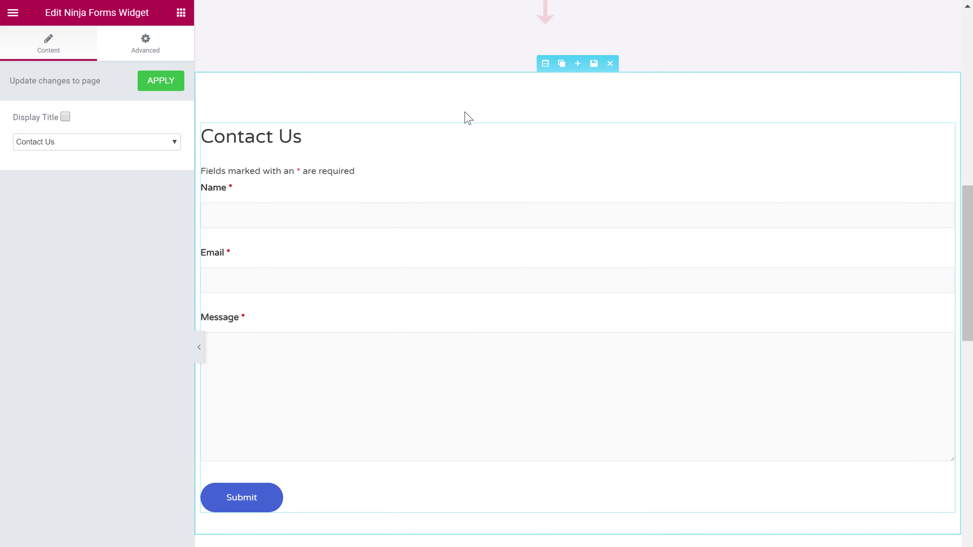
{"action": "left_click", "coordinate": [545, 62]}
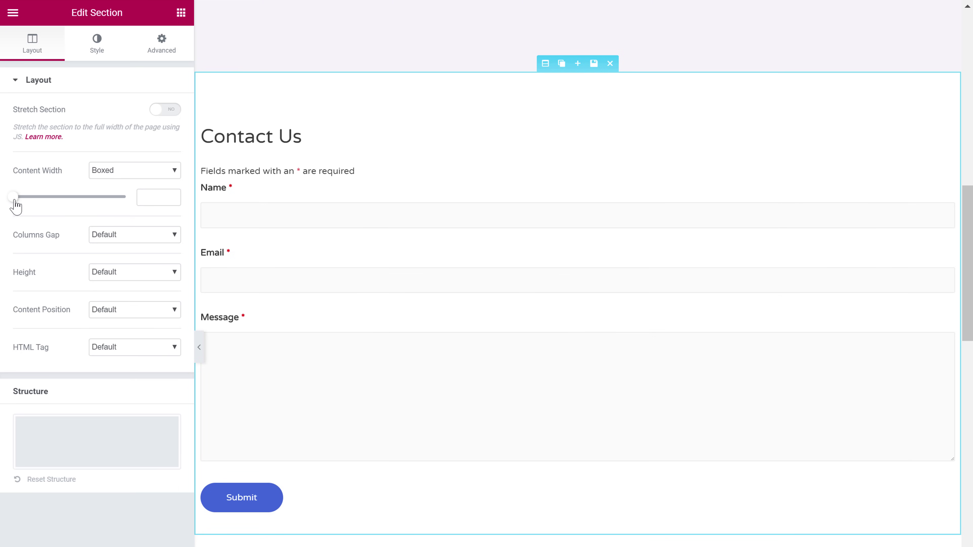
Narrow the form section's content width to 753 and preview the About page in a new tab
{"action": "left_click_drag", "start_coordinate": [14, 199], "coordinate": [50, 211]}
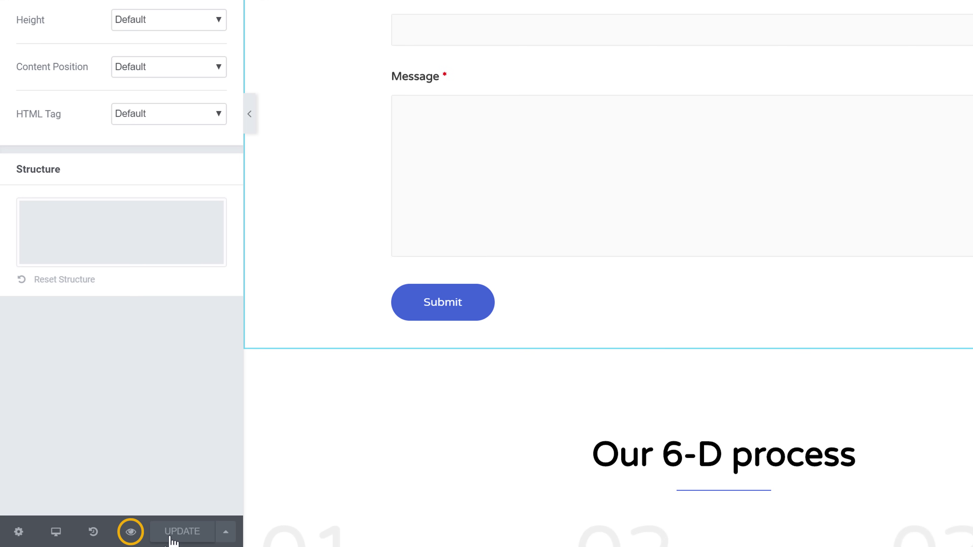
{"action": "left_click", "coordinate": [131, 533]}
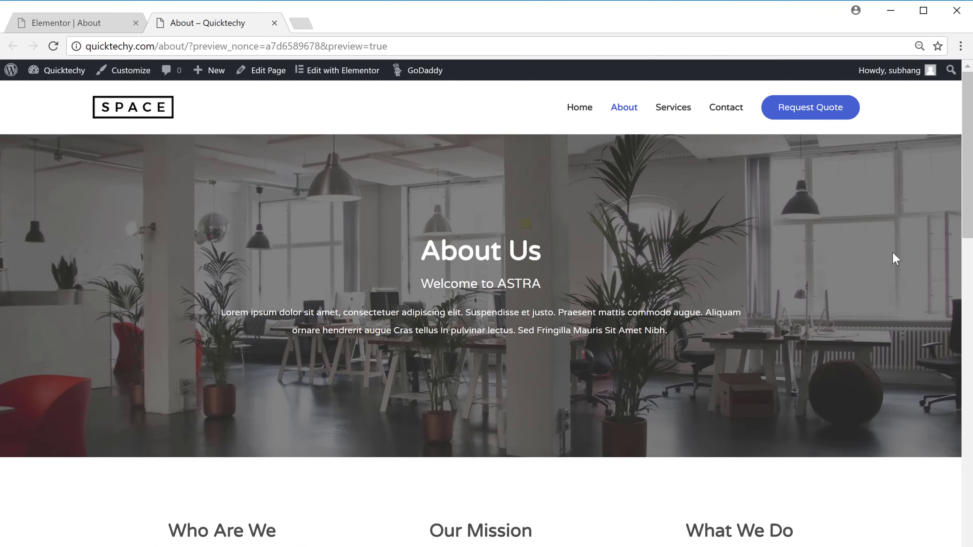
Submit the About page's Contact Us form with a Hello test message, then switch to Gmail
{"action": "mouse_move", "coordinate": [968, 169]}
{"action": "left_mouse_down"}
{"action": "mouse_move", "coordinate": [968, 280]}
{"action": "mouse_move", "coordinate": [968, 187]}
{"action": "left_mouse_up"}
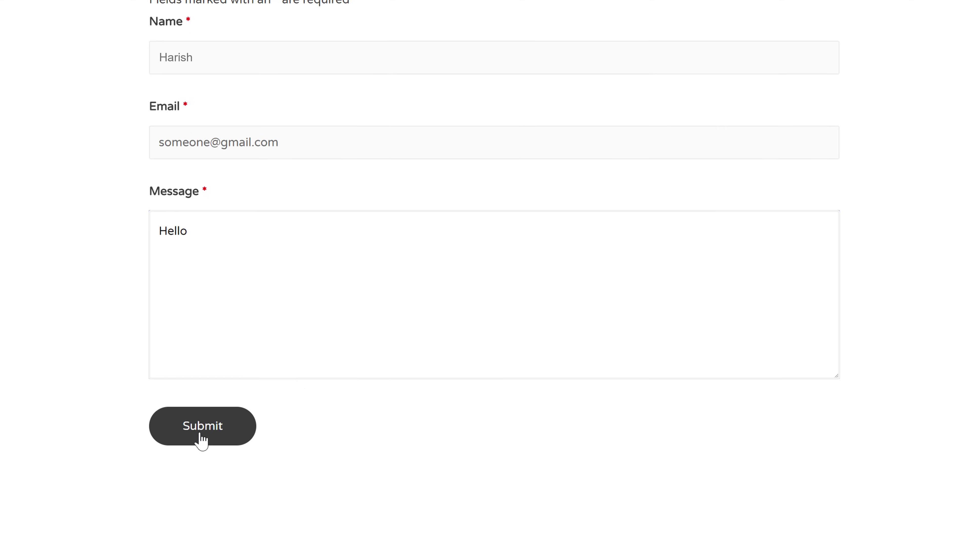
{"action": "left_click", "coordinate": [200, 437]}
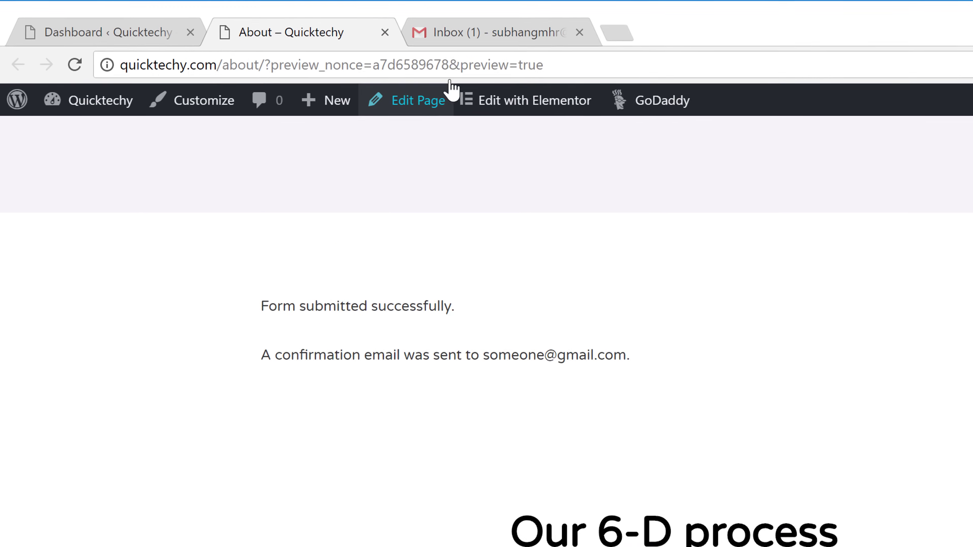
{"action": "left_click", "coordinate": [475, 43]}
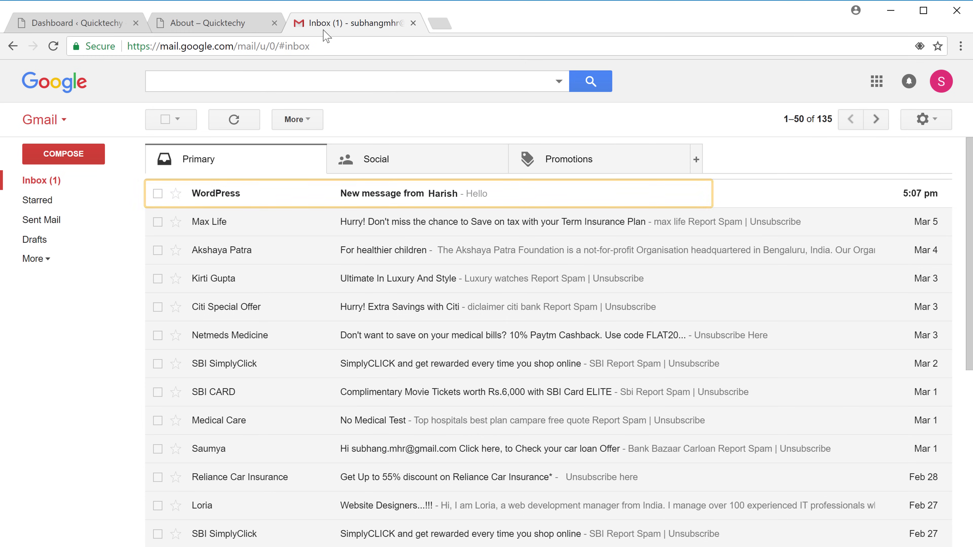
Open the WordPress 'New message' email in Gmail, start a reply, and return to the Dashboard
{"action": "left_click", "coordinate": [355, 197]}
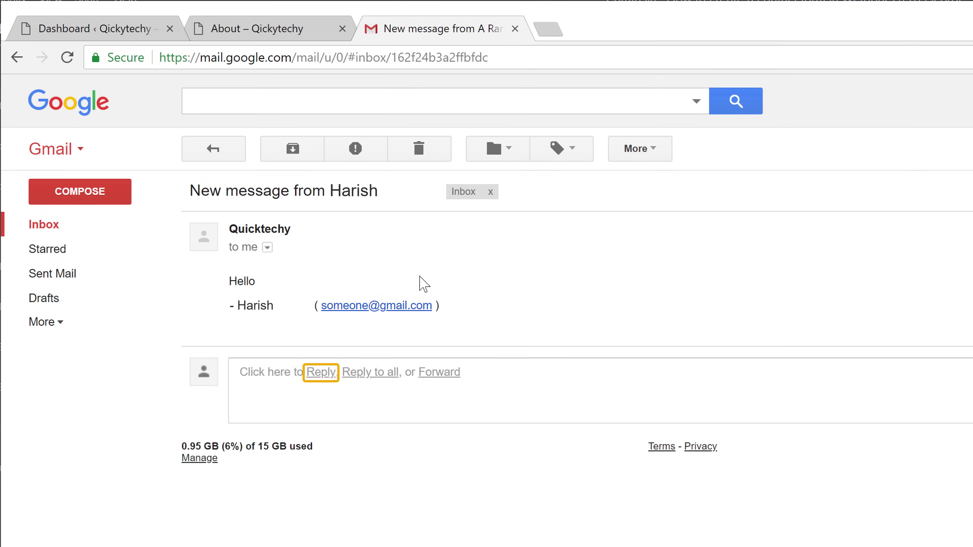
{"action": "left_click", "coordinate": [320, 372]}
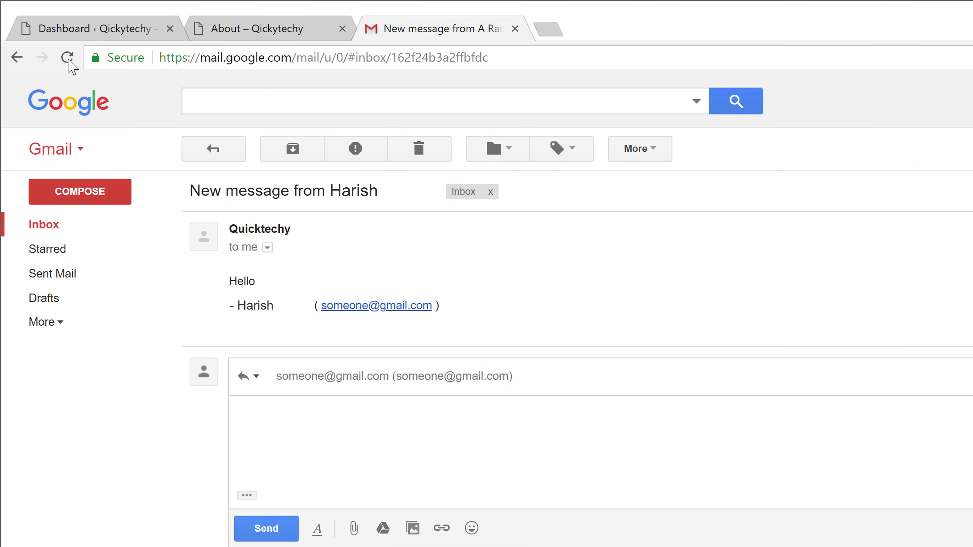
{"action": "left_click", "coordinate": [50, 29]}
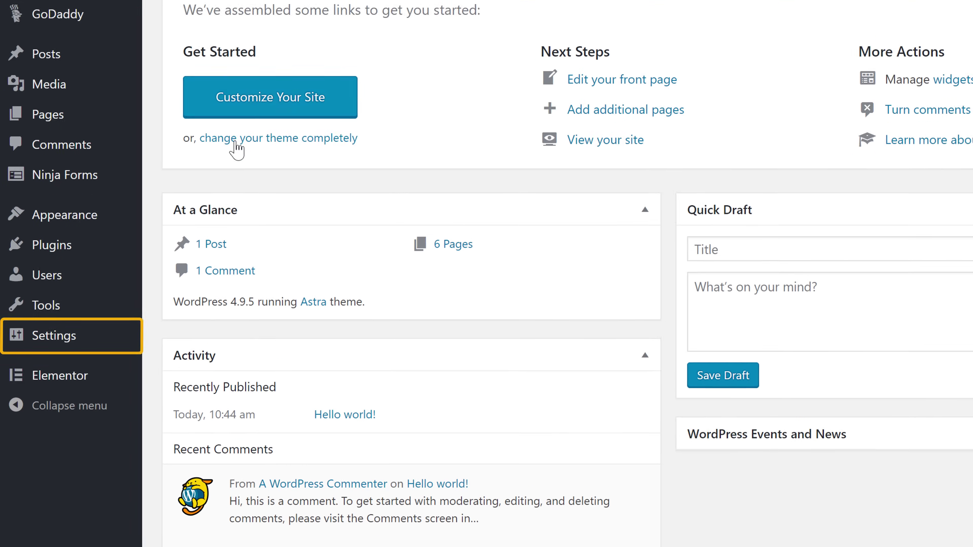
{"action": "mouse_move", "coordinate": [46, 342]}
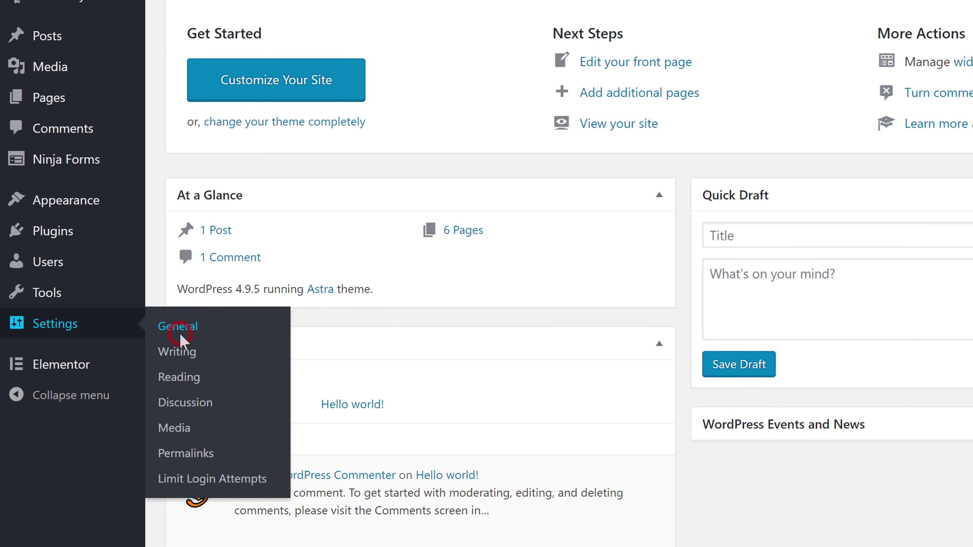
{"action": "left_click", "coordinate": [183, 320]}
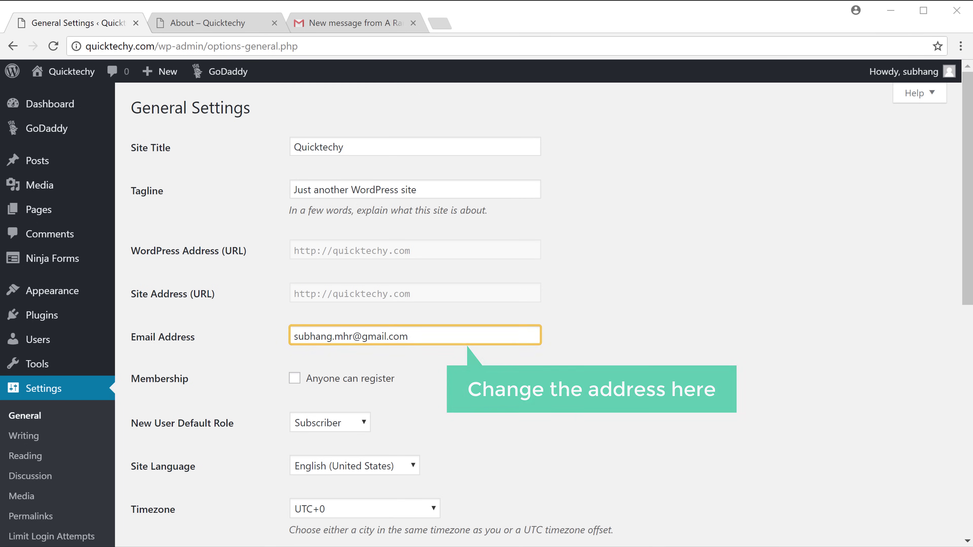
{"action": "scroll", "coordinate": [537, 306], "scroll_direction": "down", "scroll_amount": 10}
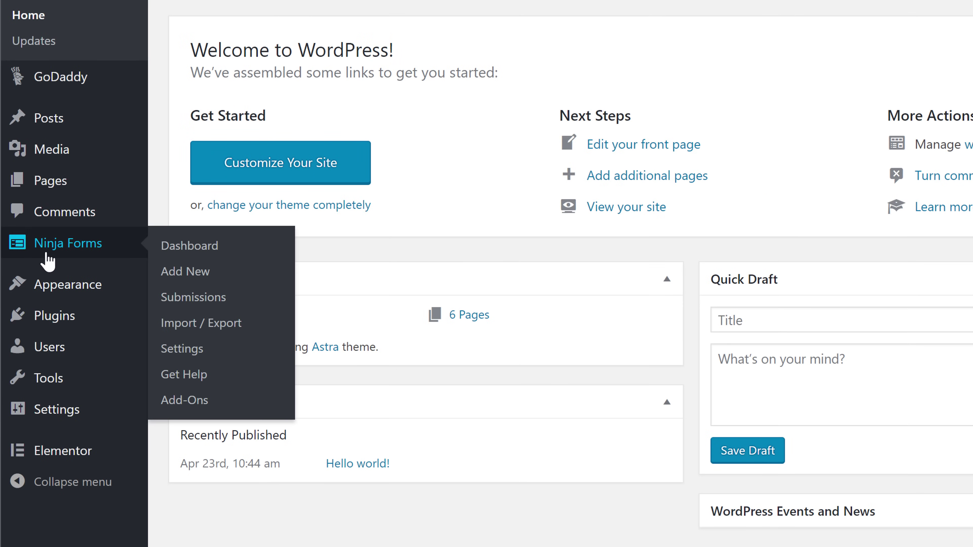
Create a new Ninja Forms form from the Blank Form template
{"action": "left_click", "coordinate": [46, 253]}
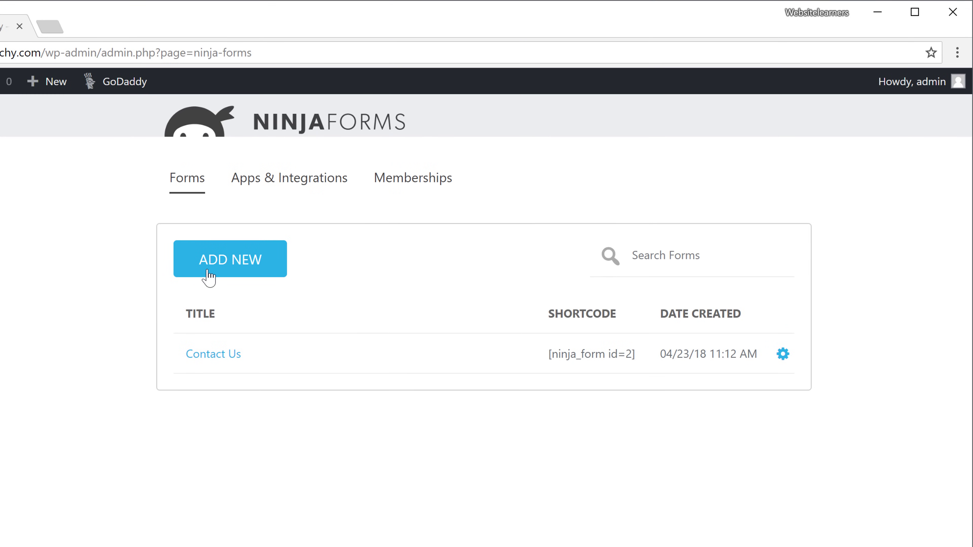
{"action": "left_click", "coordinate": [207, 271]}
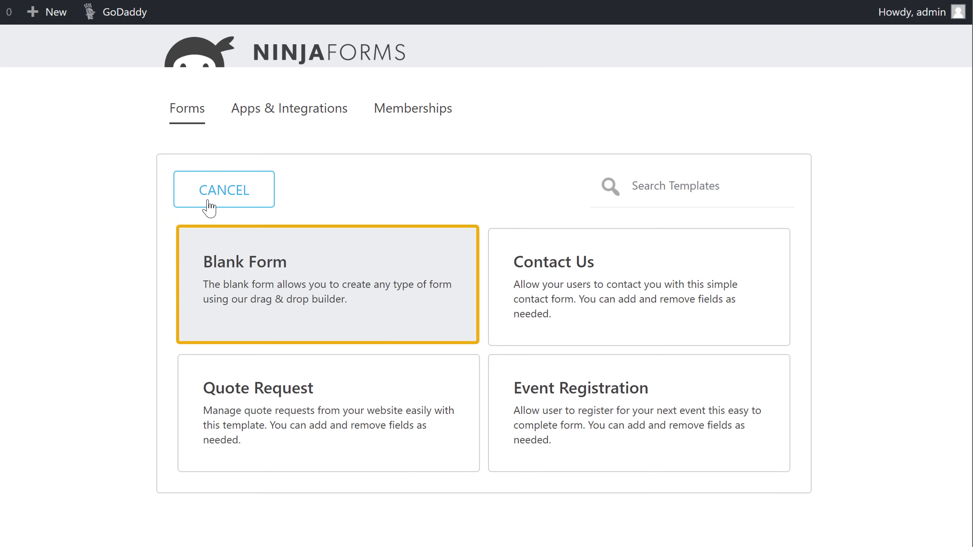
{"action": "left_click", "coordinate": [229, 313]}
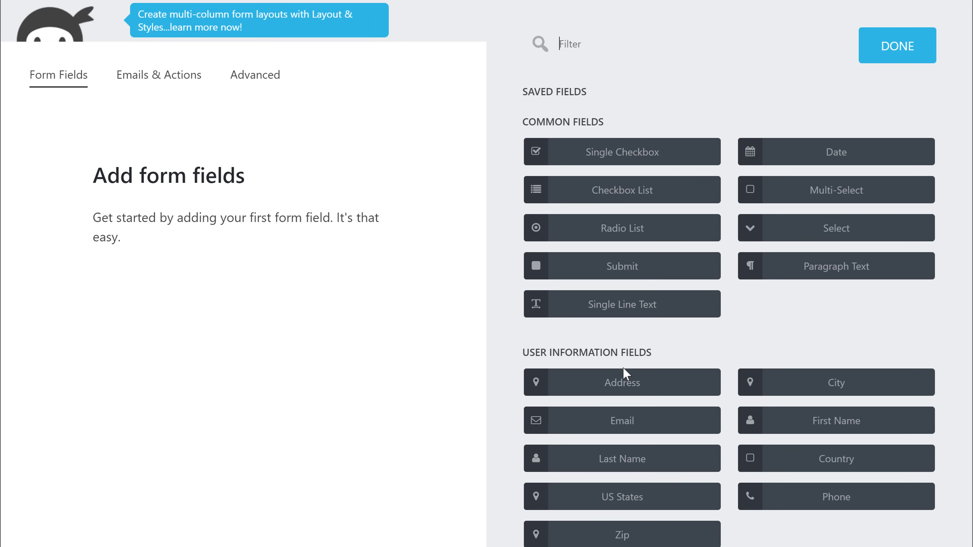
Add First Name, Last Name, Email, Phone and Submit fields to the form
{"action": "left_click", "coordinate": [816, 429]}
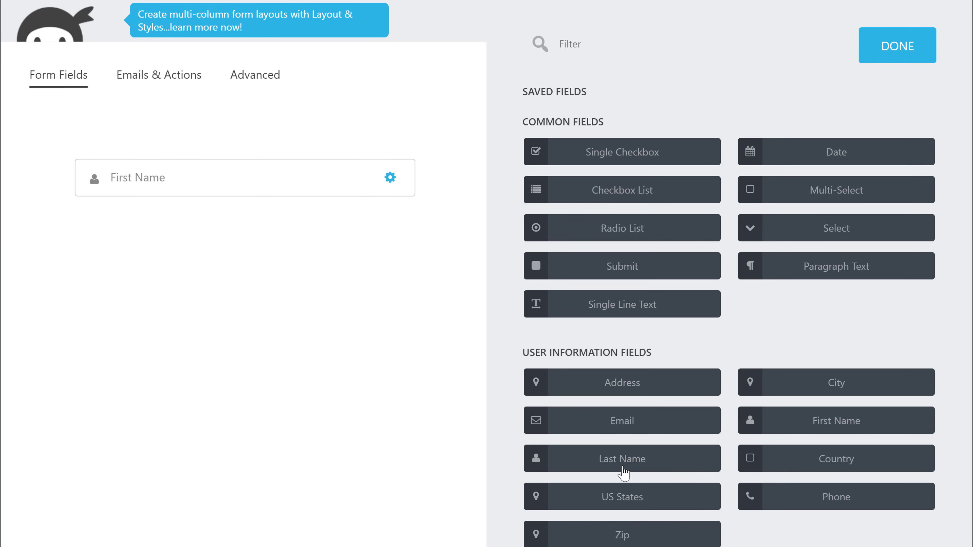
{"action": "left_click", "coordinate": [604, 474]}
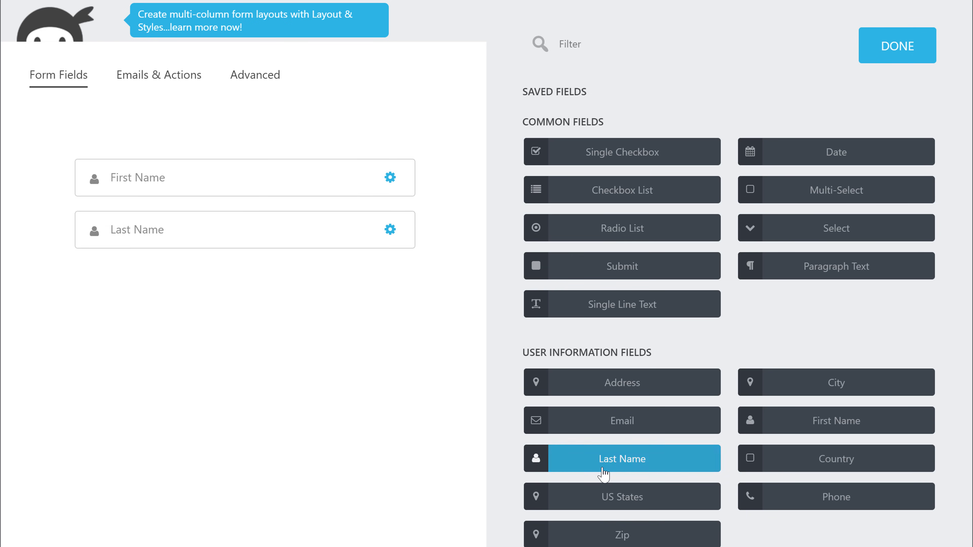
{"action": "left_click", "coordinate": [618, 436]}
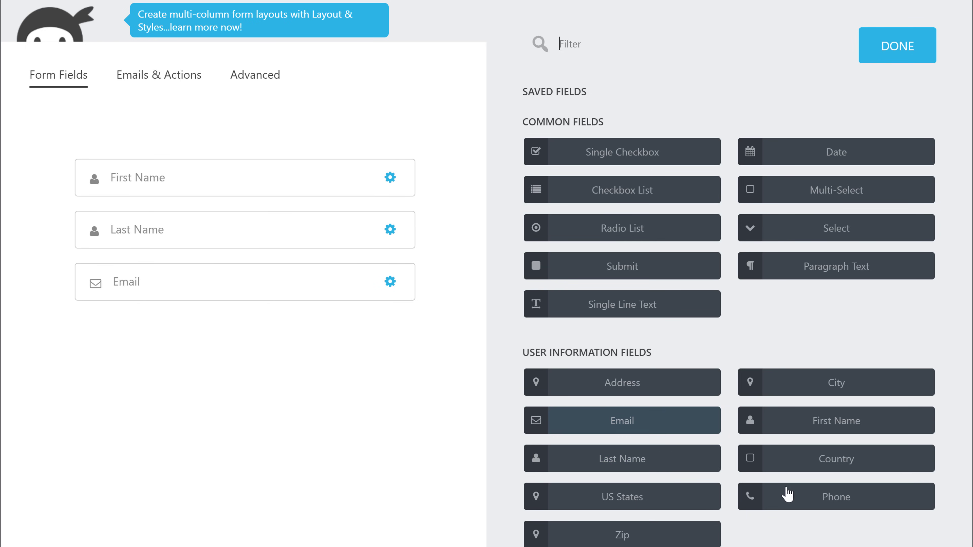
{"action": "left_click", "coordinate": [826, 510]}
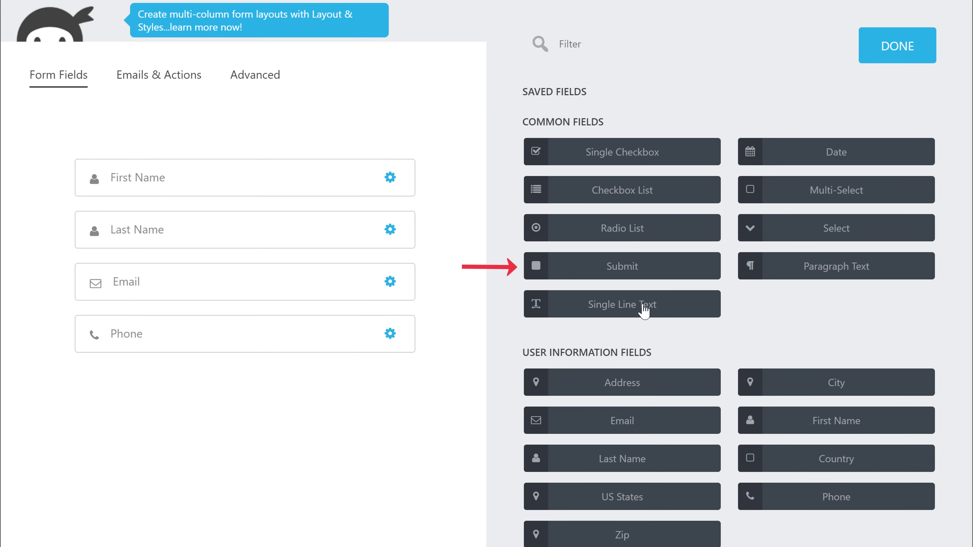
{"action": "left_click", "coordinate": [613, 281]}
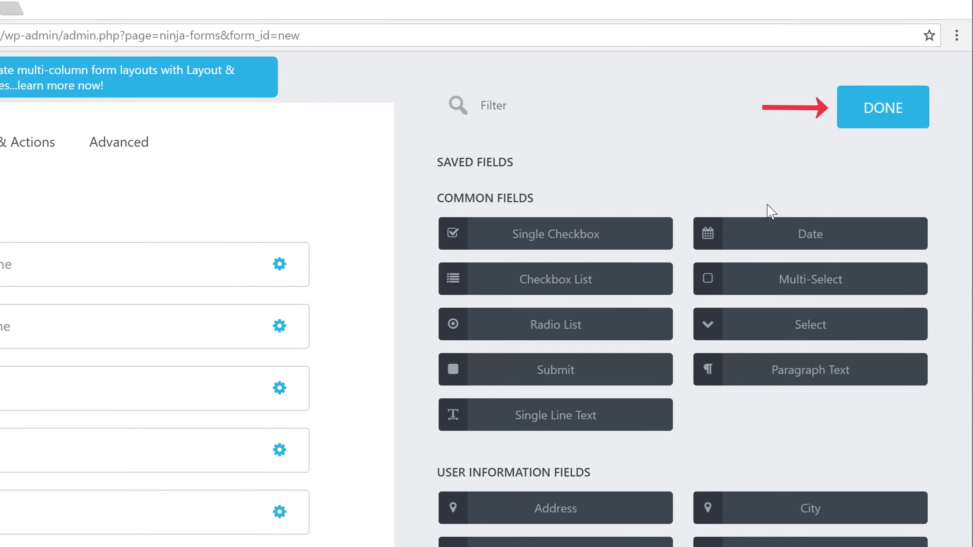
{"action": "left_click", "coordinate": [885, 119]}
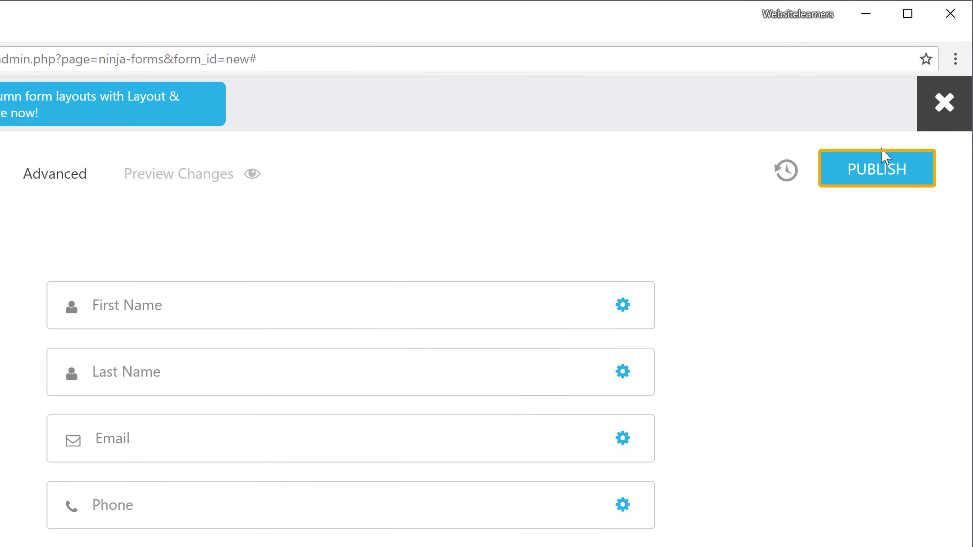
Publish the form with the title 'My Form'
{"action": "left_click", "coordinate": [850, 183]}
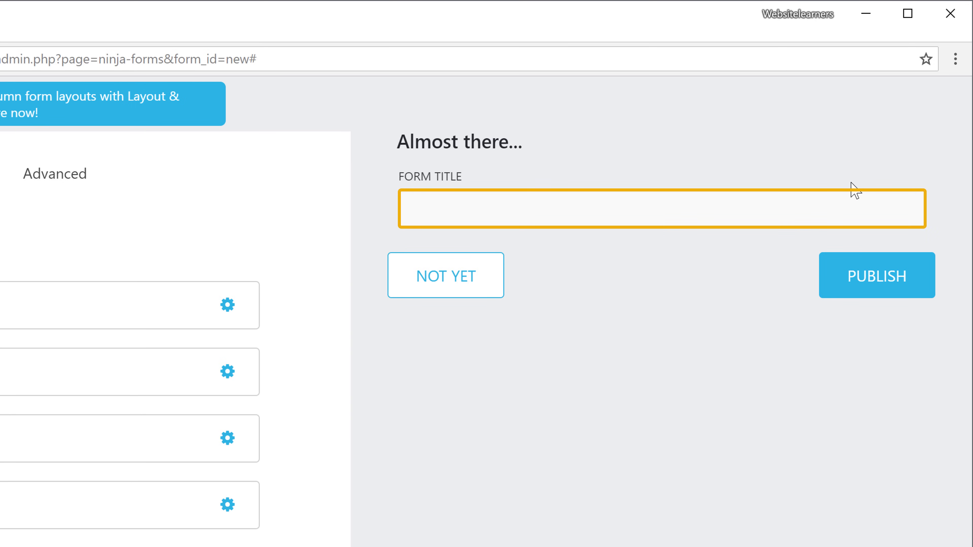
{"action": "left_click", "coordinate": [538, 214]}
{"action": "type", "text": "My Form"}
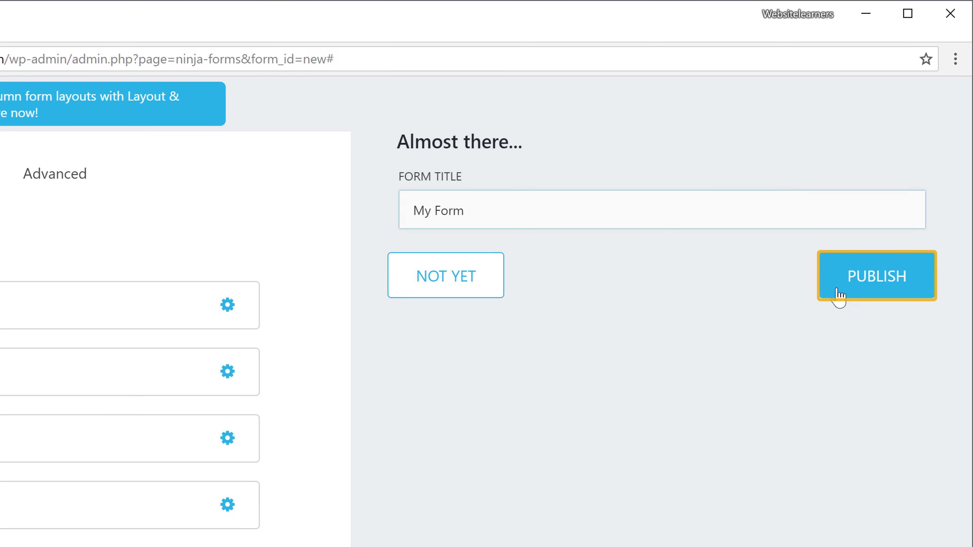
{"action": "left_click", "coordinate": [852, 291]}
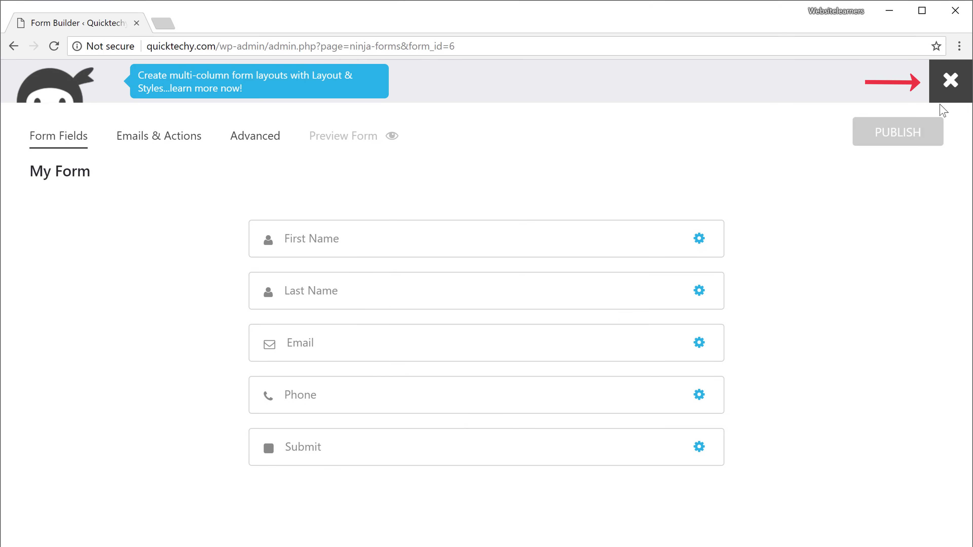
Delete the old form shortcode from the Contact Us page content
{"action": "left_click", "coordinate": [950, 92]}
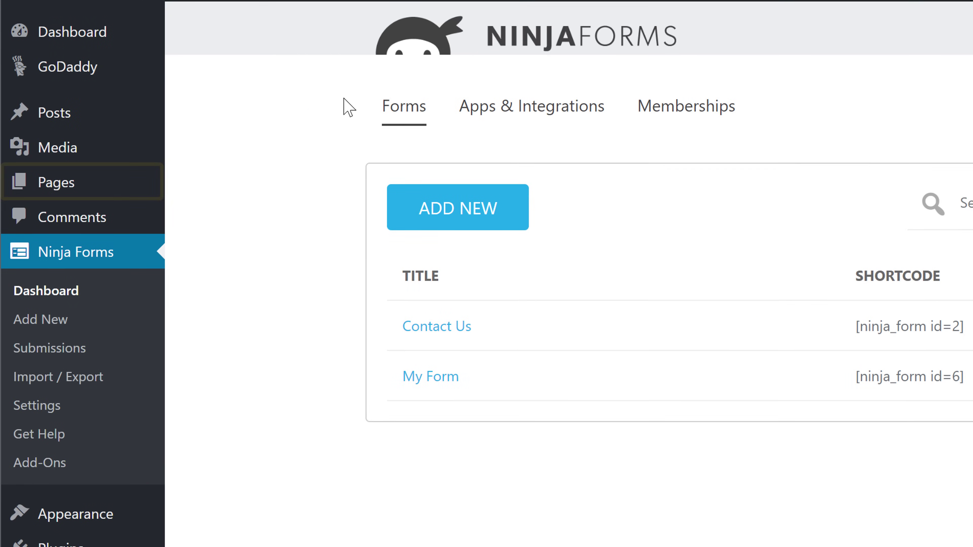
{"action": "left_click", "coordinate": [53, 185]}
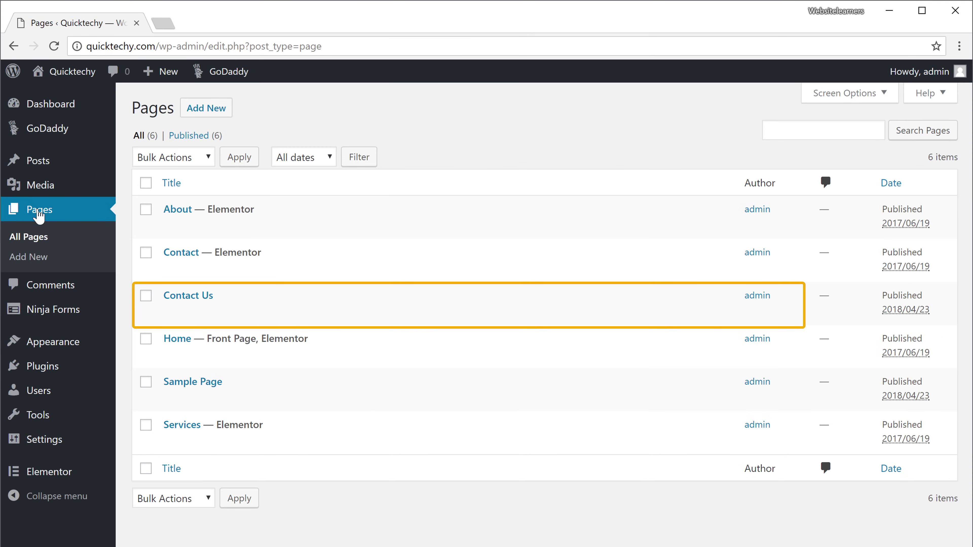
{"action": "left_click", "coordinate": [187, 296]}
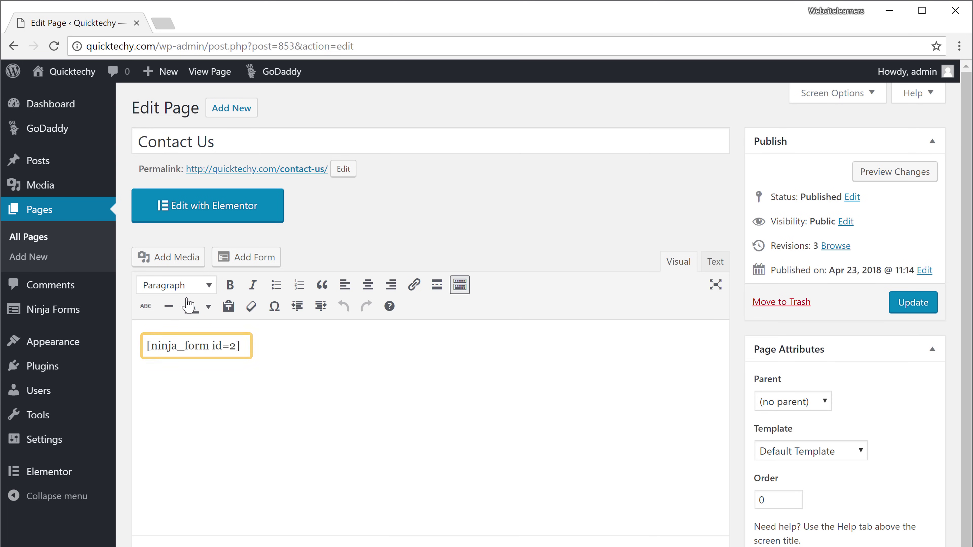
{"action": "left_click_drag", "start_coordinate": [243, 348], "coordinate": [144, 348]}
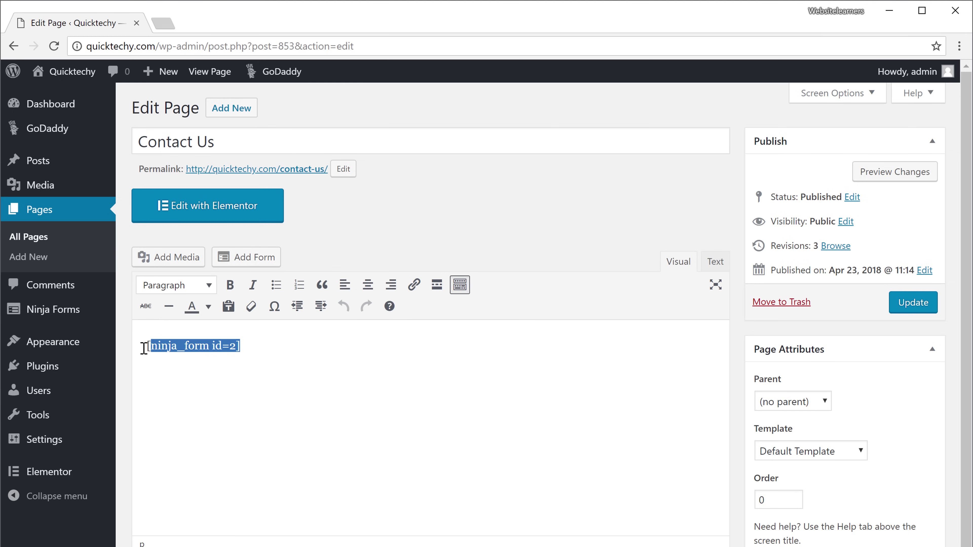
{"action": "key", "text": "Delete"}
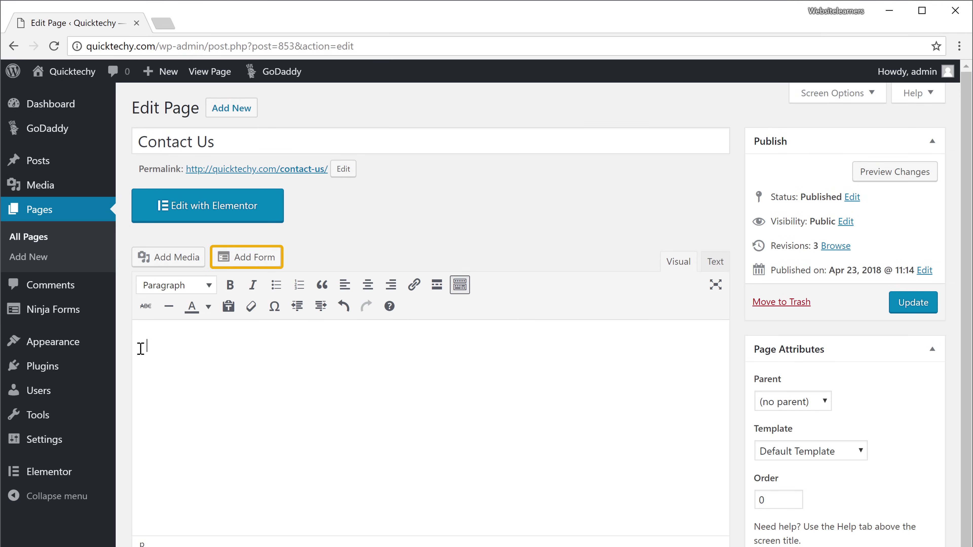
Insert 'My Form - ID: 6' into Contact Us, update the page, and view it live
{"action": "left_click", "coordinate": [247, 264]}
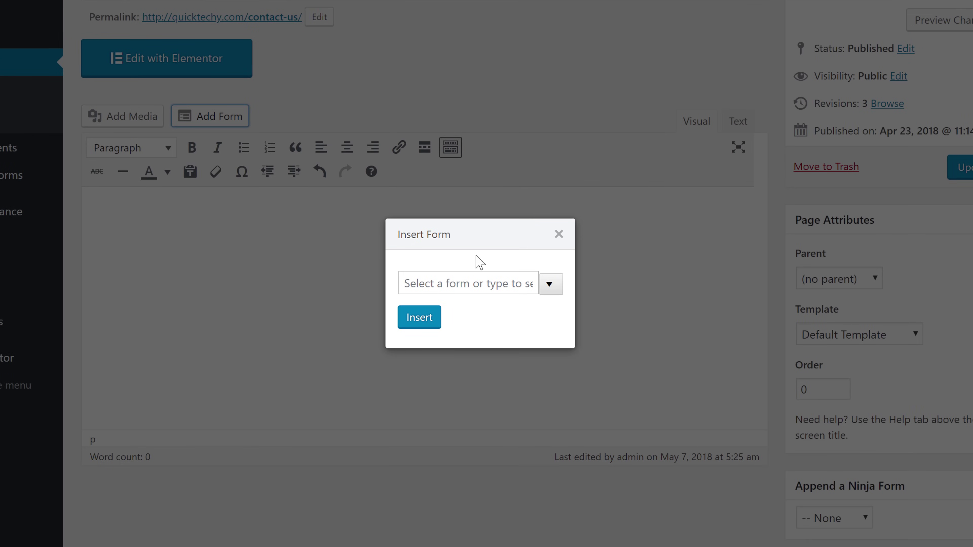
{"action": "left_click", "coordinate": [547, 292]}
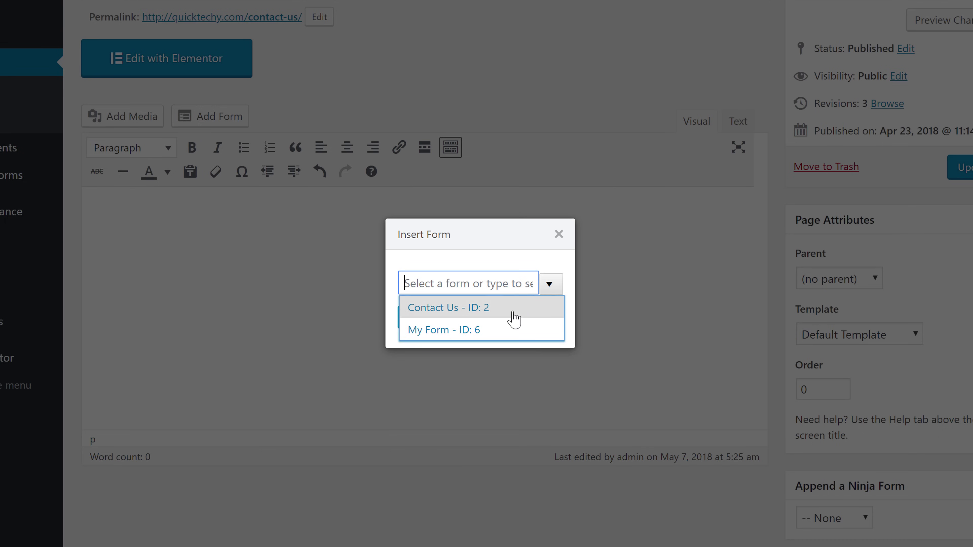
{"action": "left_click", "coordinate": [427, 330]}
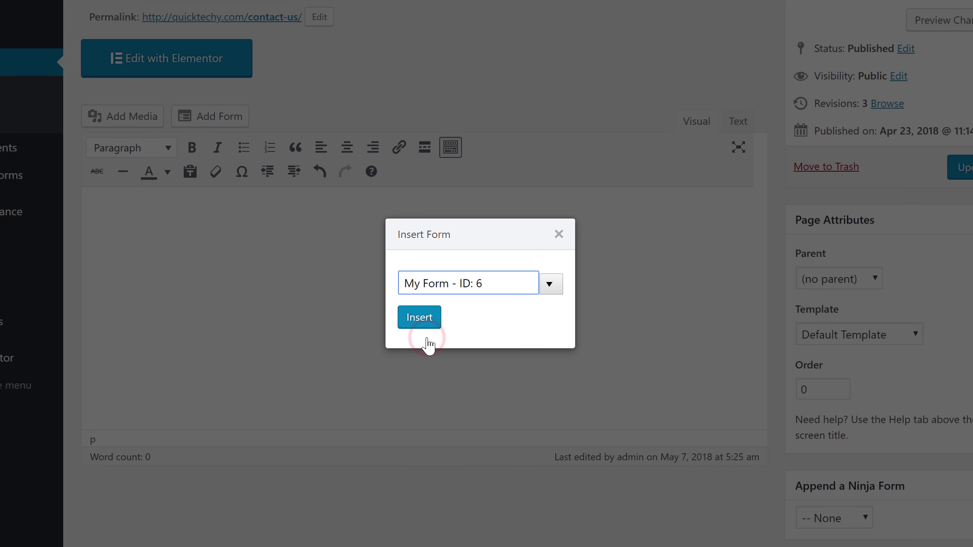
{"action": "left_click", "coordinate": [414, 326]}
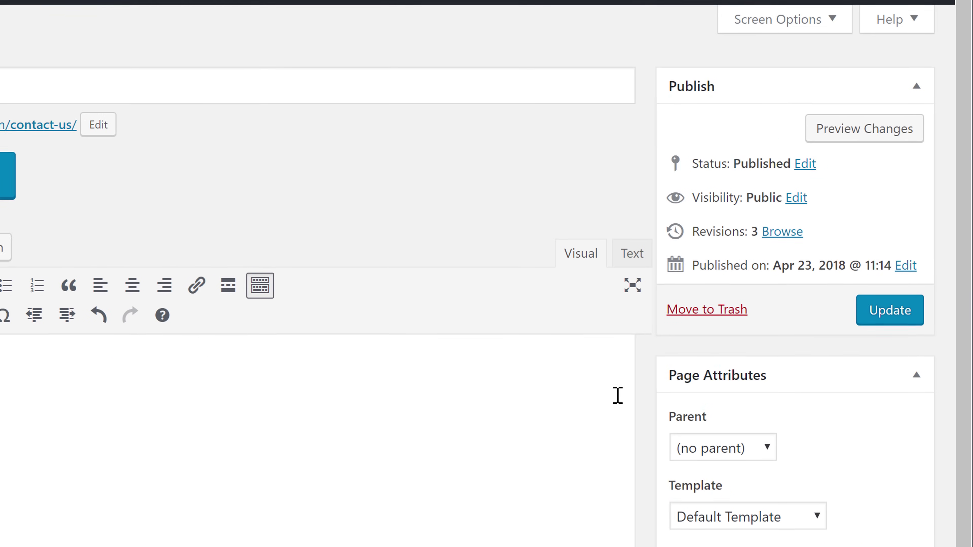
{"action": "left_click", "coordinate": [869, 324]}
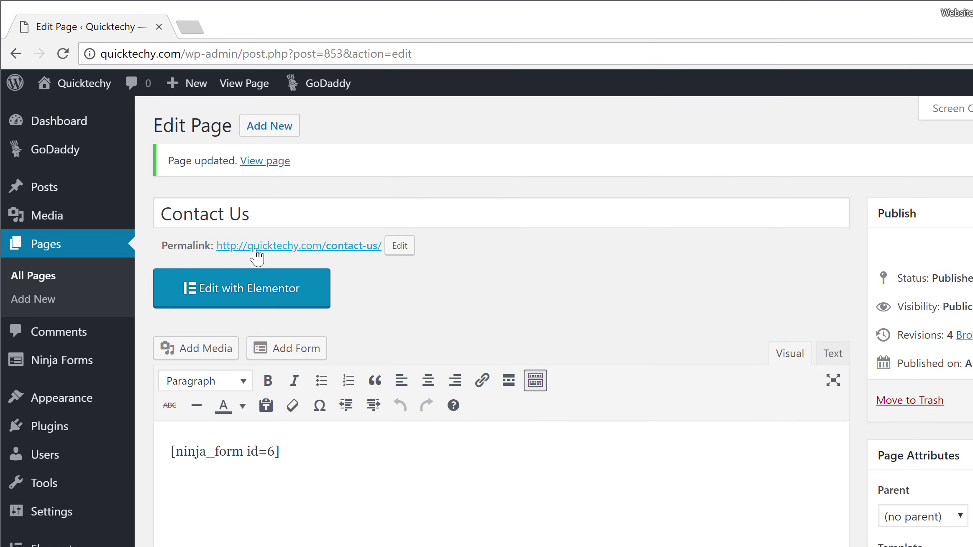
{"action": "left_click", "coordinate": [255, 247]}
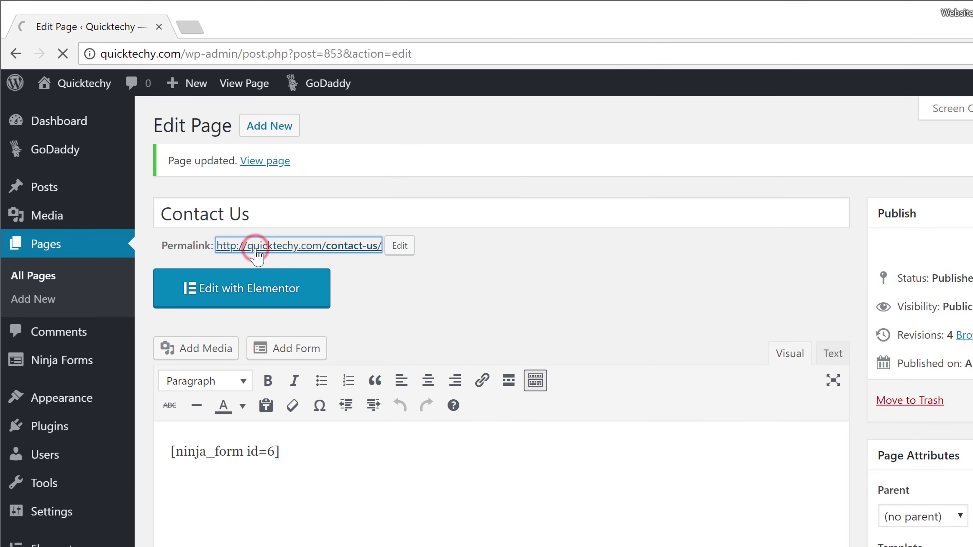